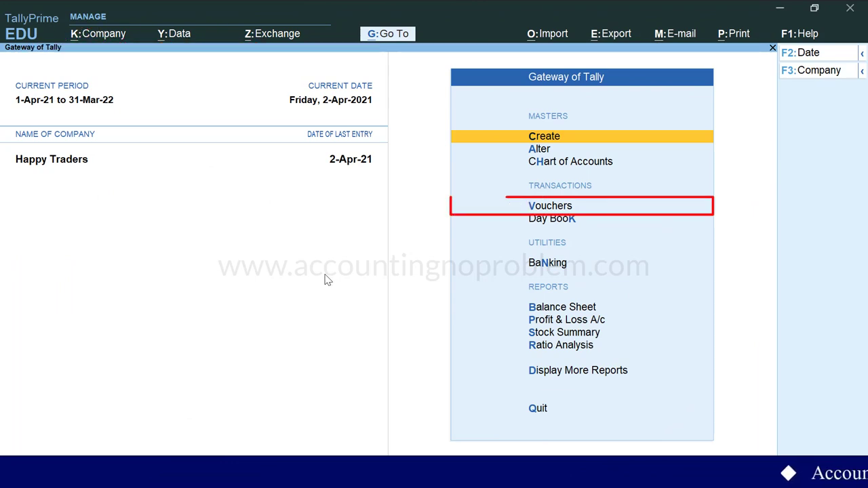
Open voucher entry and show the inactive types in the list of other voucher types
key(v)
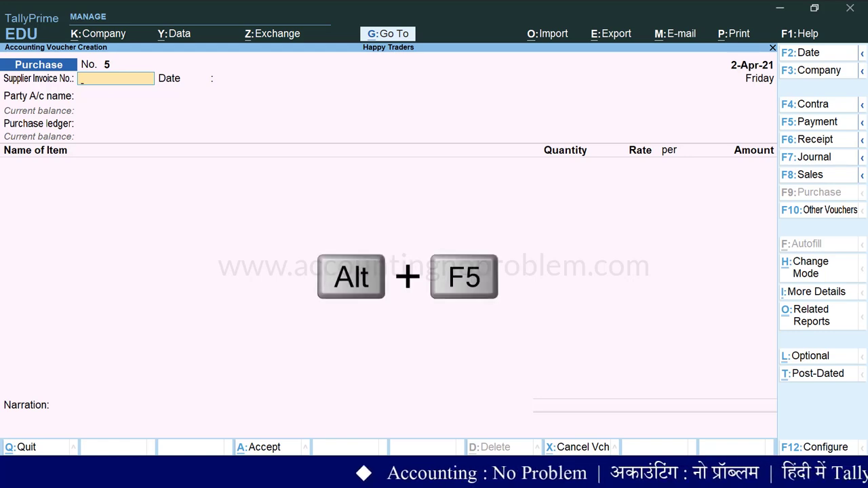
key(alt)
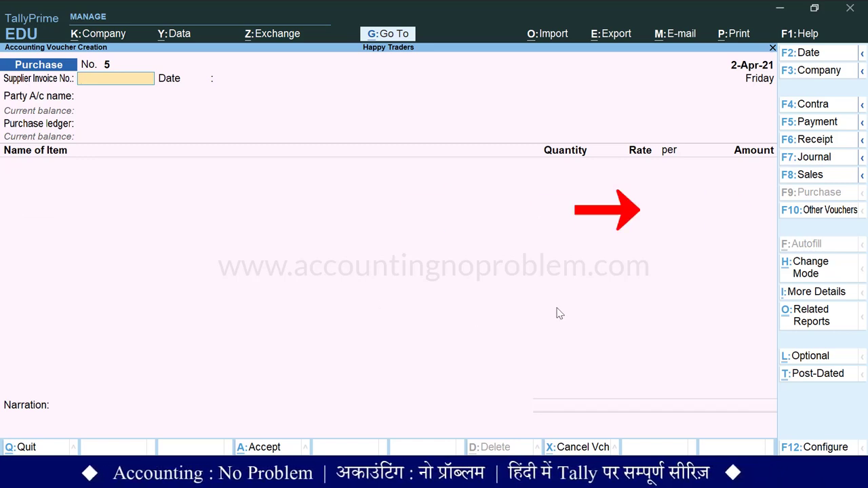
click(824, 213)
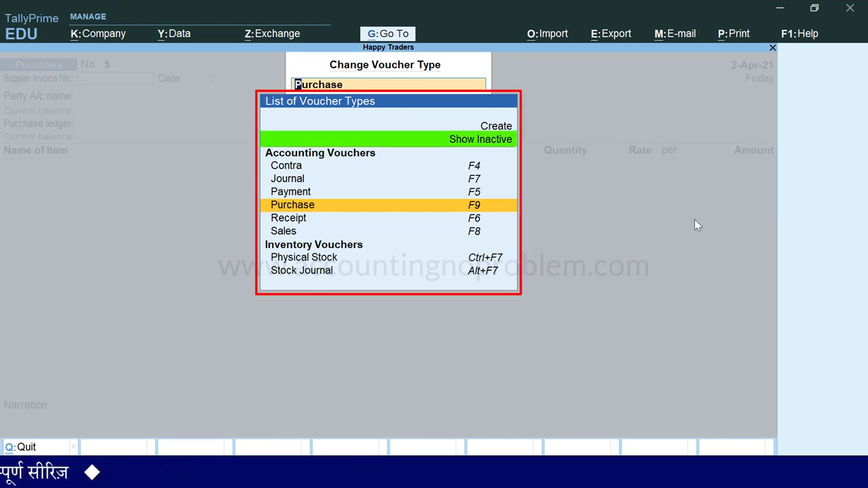
key(Up)
key(Up)
key(Up)
key(Up)
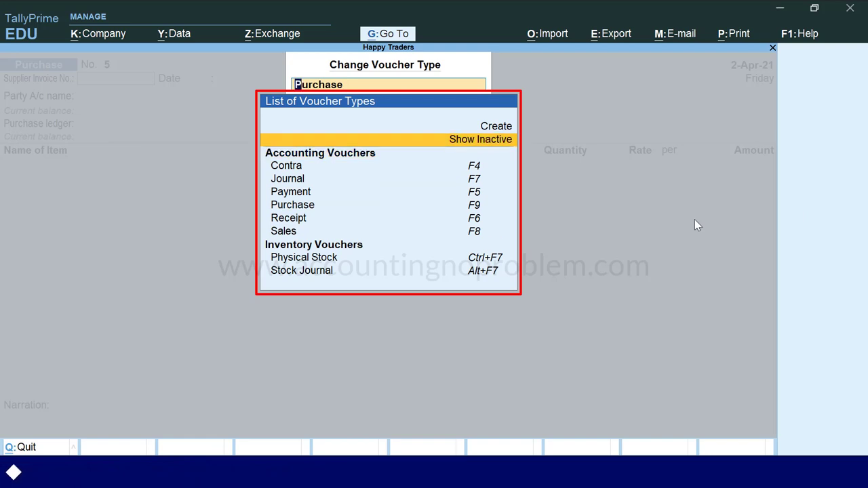
key(Return)
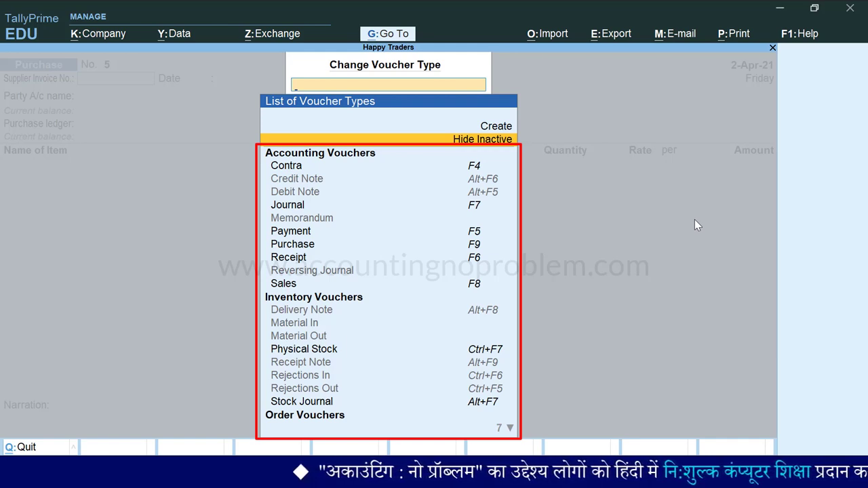
Choose the inactive Debit Note voucher type and activate it
key(Down)
key(Down)
key(Down)
key(Down)
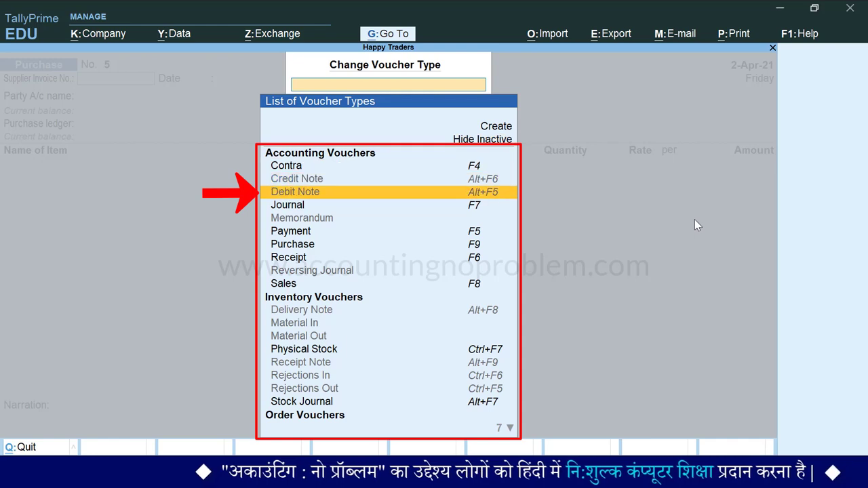
key(Return)
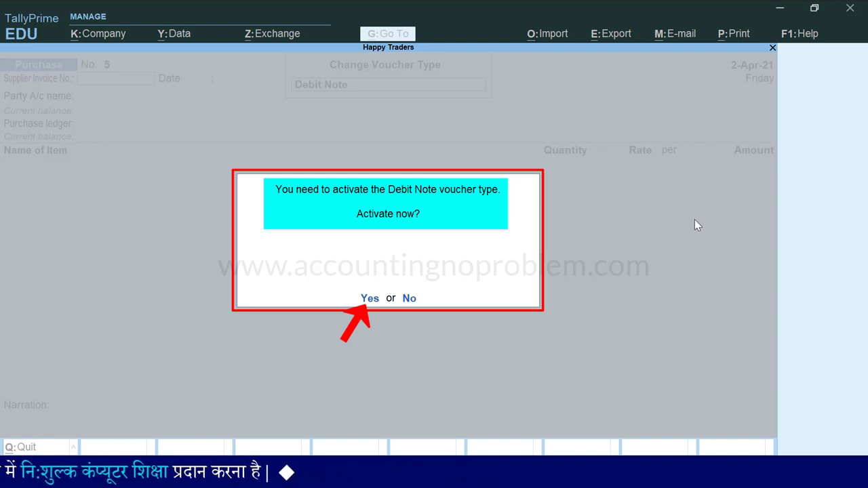
key(Return)
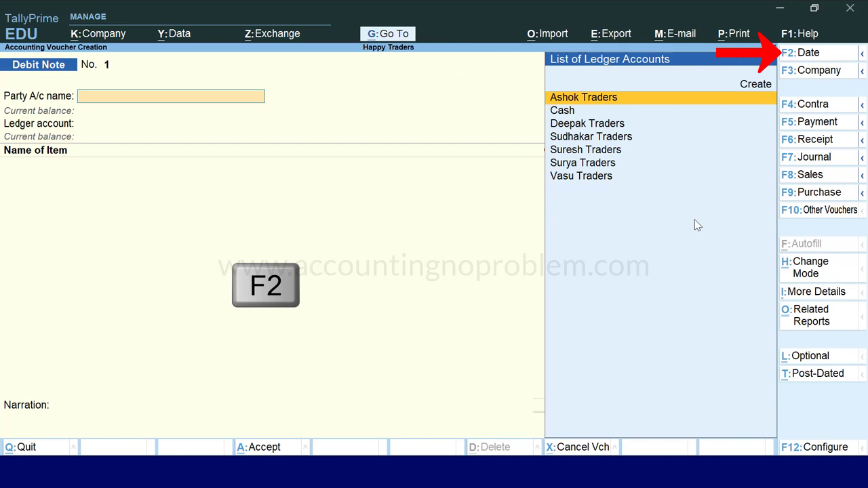
Date the debit note 2-4-21 and choose Suresh Traders as the party account
key(F2)
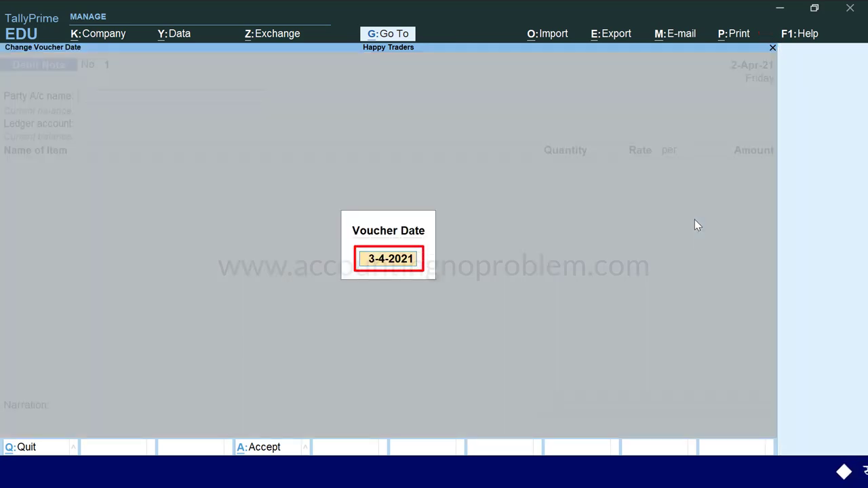
text(2.4.21)
key(Return)
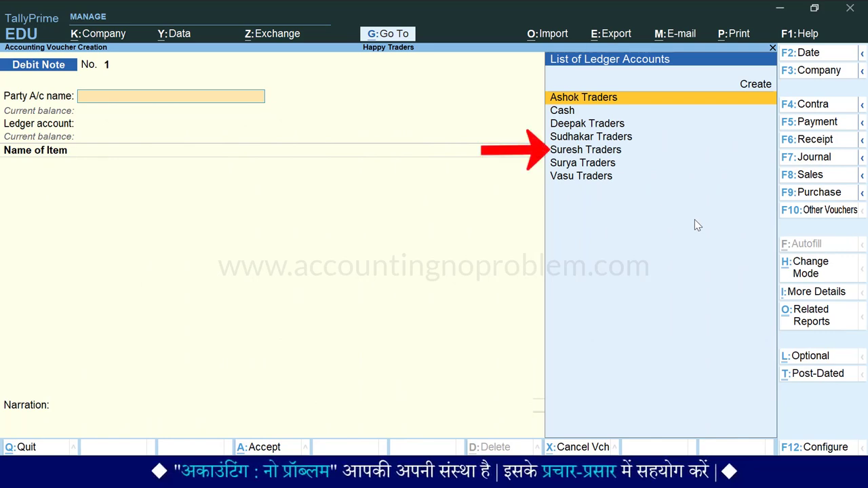
key(Down)
key(Down)
key(Down)
key(Return)
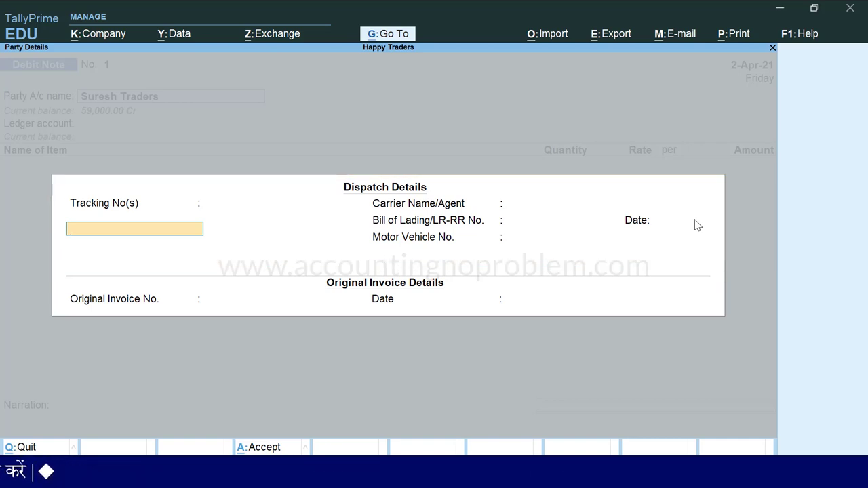
Enter only the motor vehicle number in the dispatch details, leaving the tracking, carrier and bill of lading fields blank
key(Return)
key(Return)
key(Return)
key(Return)
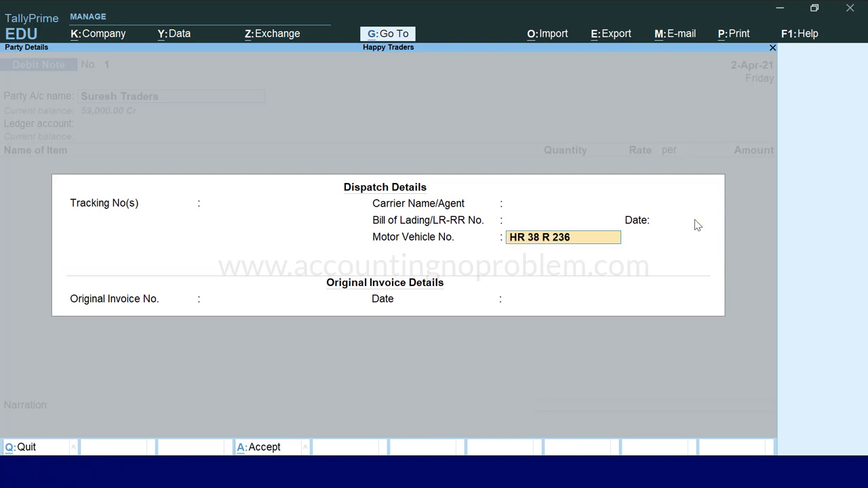
key(Return)
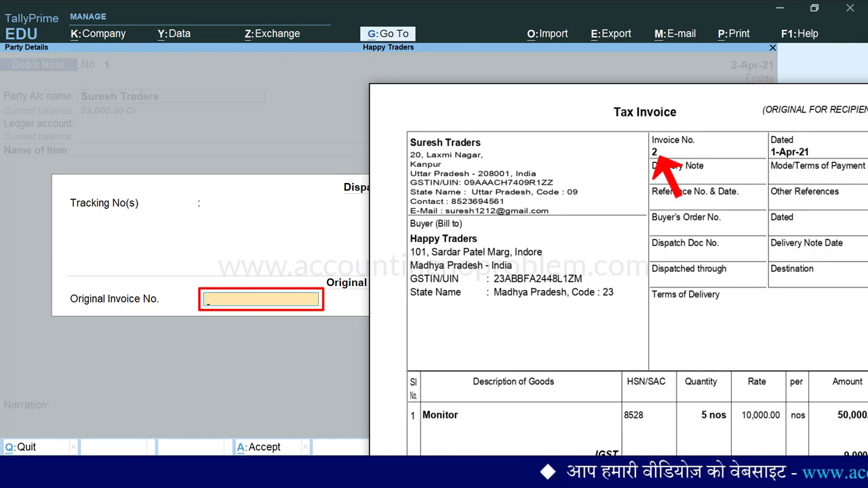
Enter original invoice number 2 dated 1-4-21 and accept the party details with Suresh Traders as buyer
text(2)
key(Return)
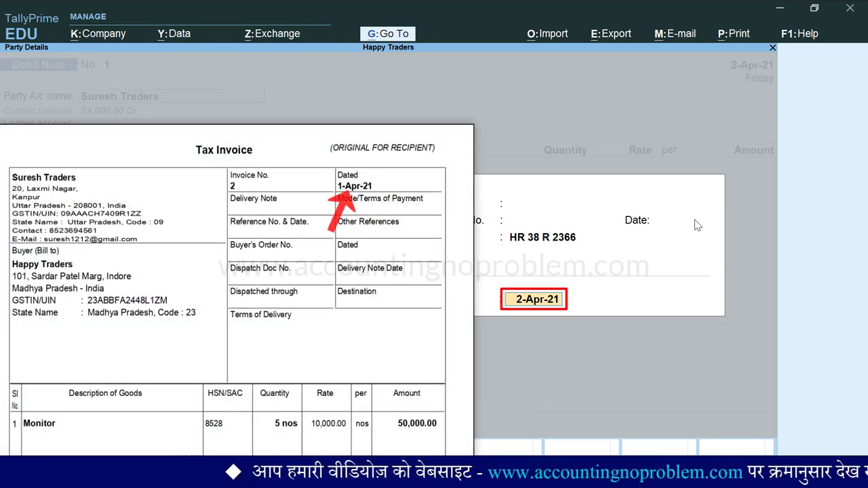
text(1.4.21)
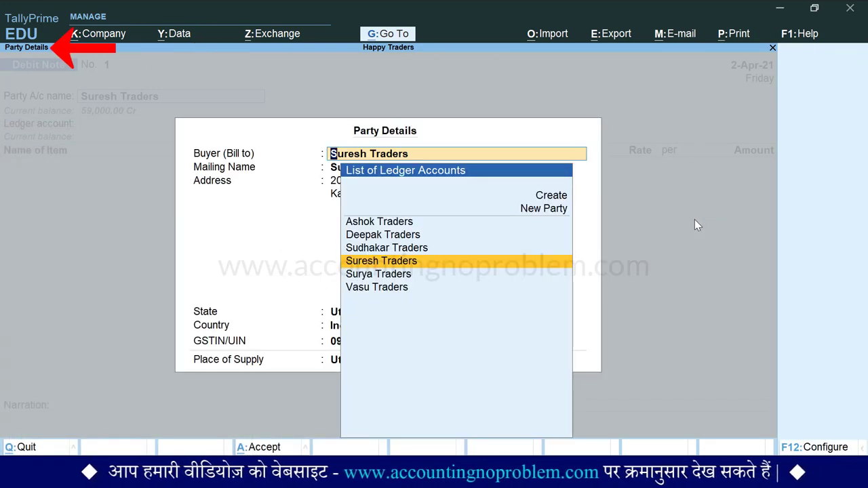
key(Return)
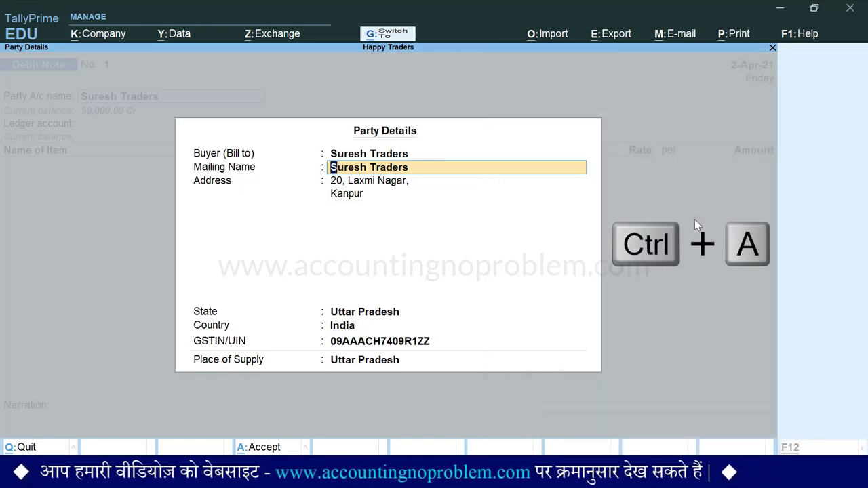
key(ctrl+a)
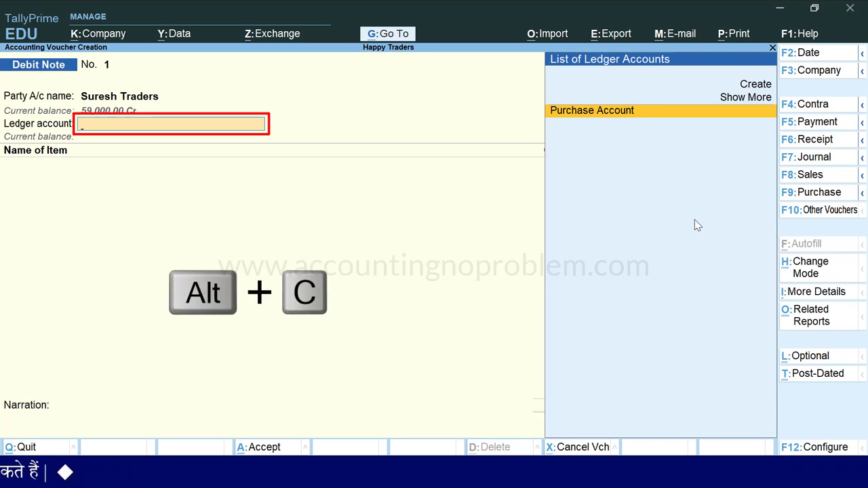
Create a new ledger named Purchase Return under the Purchase Accounts group for the debit note's ledger account
key(alt+c)
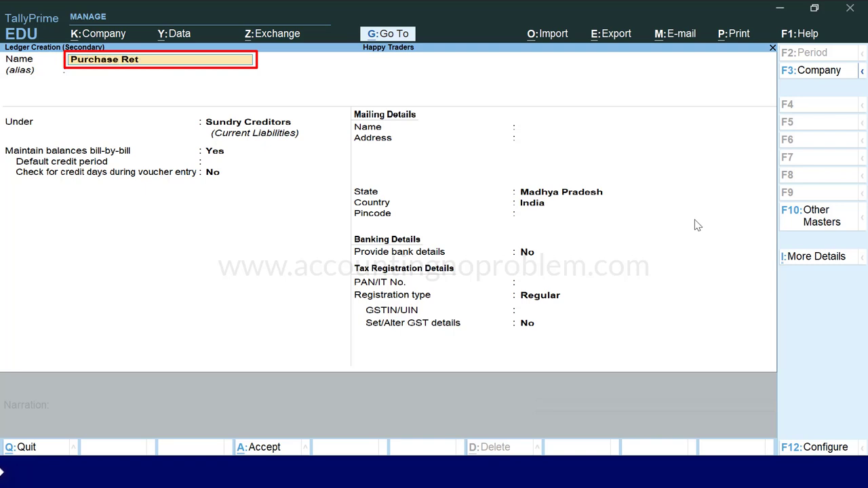
key(Return)
key(Return)
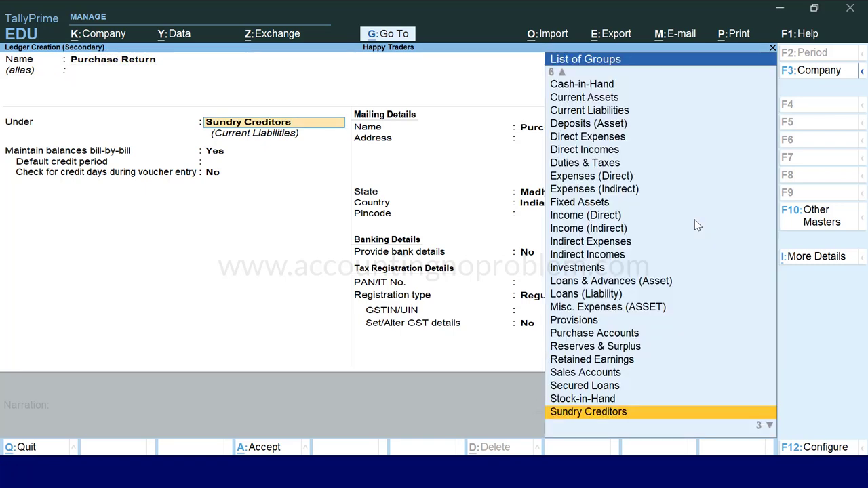
text(P)
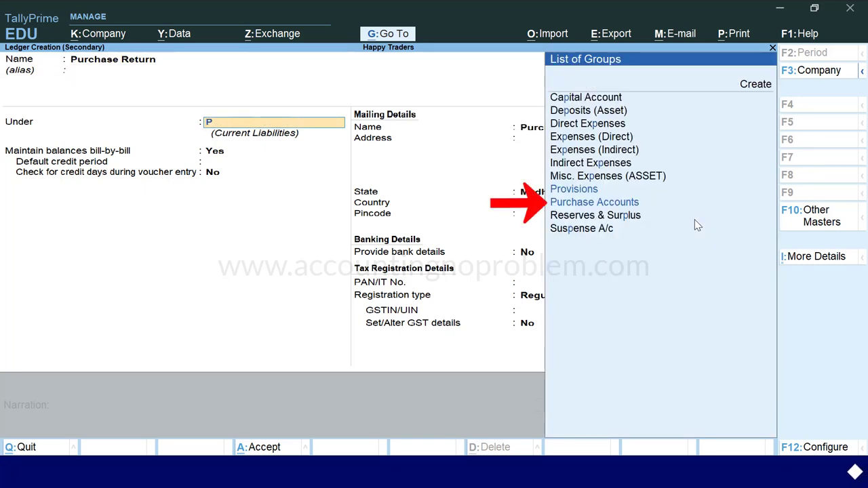
key(Down)
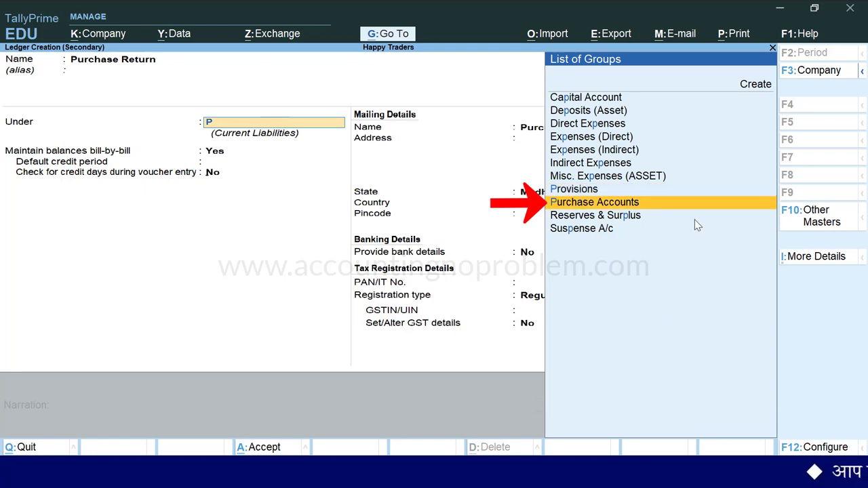
key(Return)
Set the Purchase Return ledger's type of supply to Goods, keeping GST applicable, and save the ledger
key(Return)
key(Return)
key(Return)
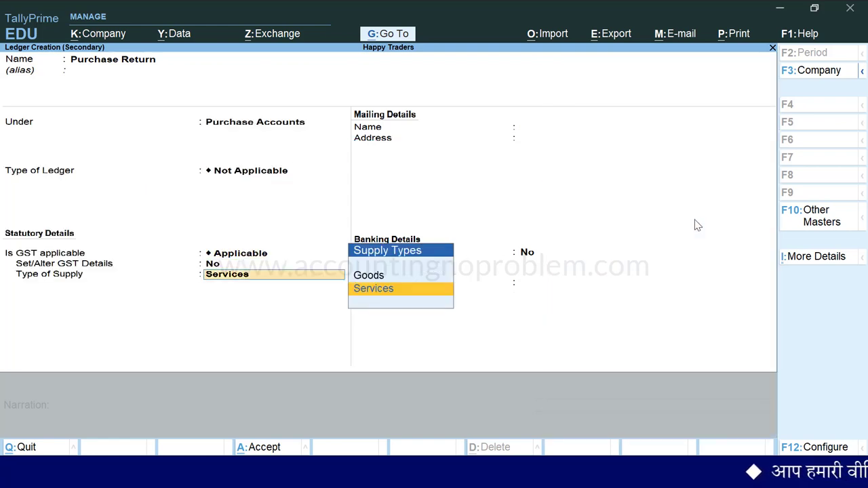
key(Up)
key(Return)
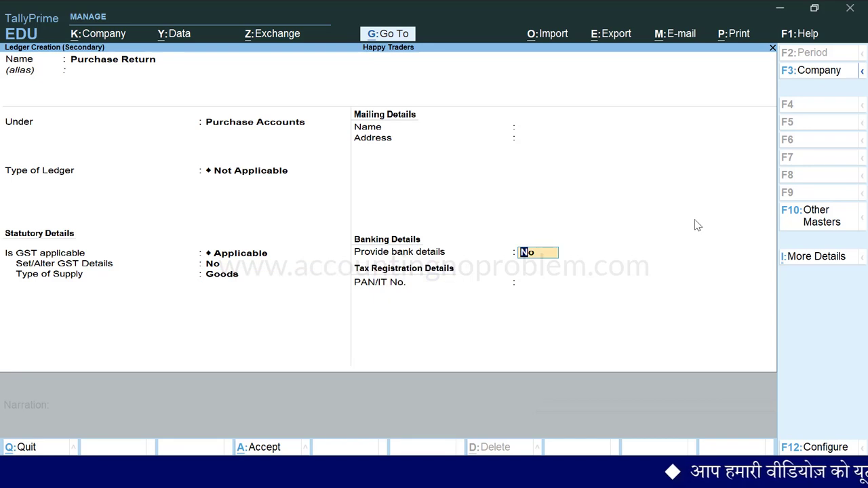
key(ctrl+a)
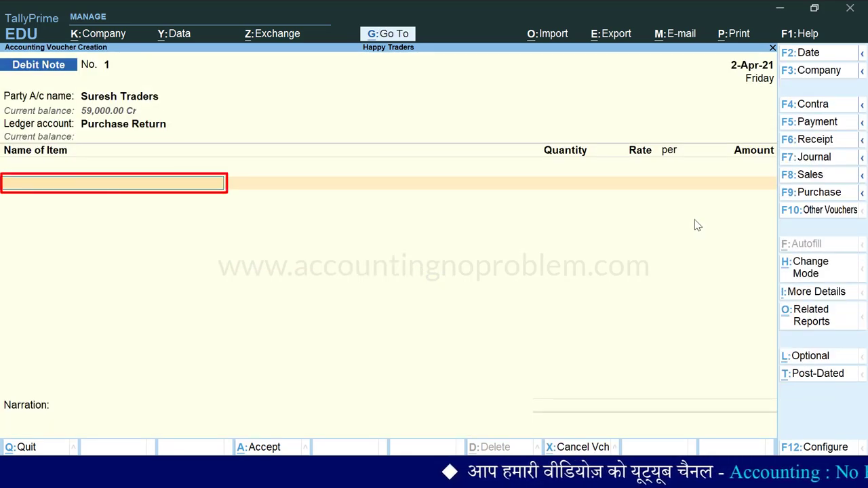
Add the stock item Monitor to the debit note with quantity 1 Nos and rate 10,000
text(M)
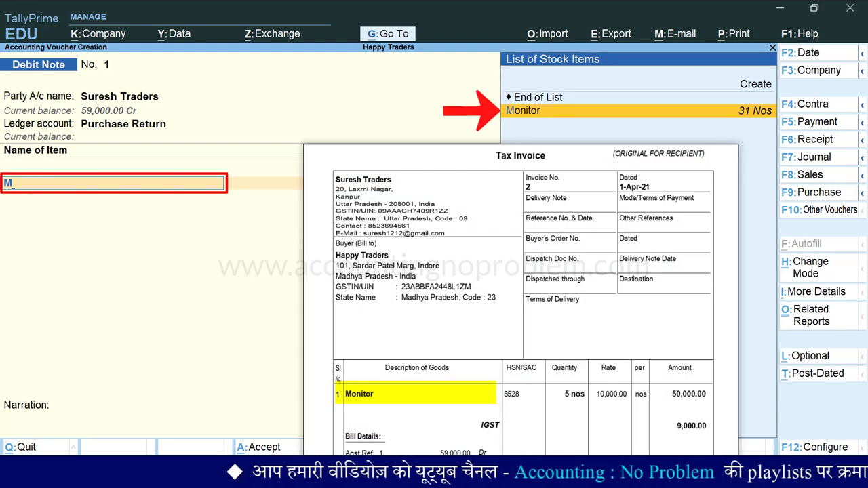
key(Return)
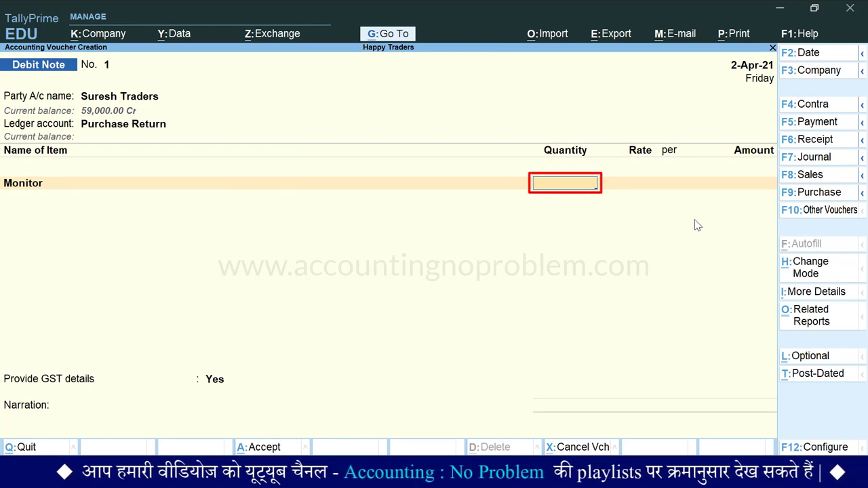
text(1)
key(Return)
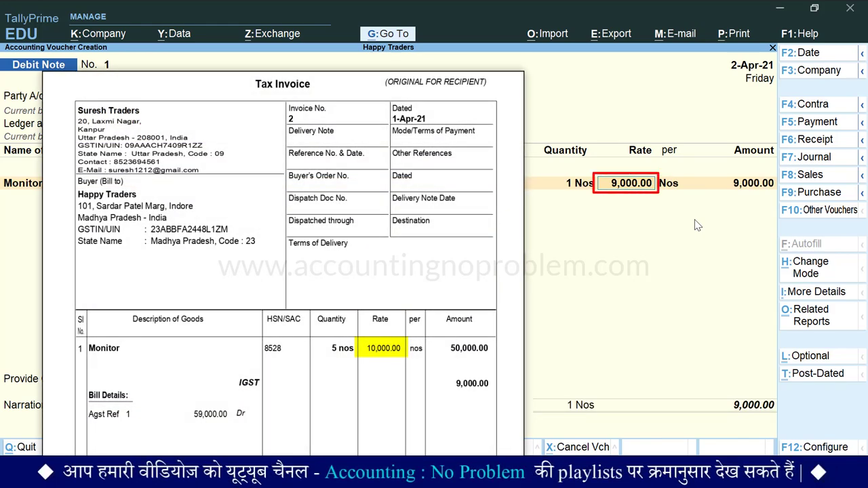
text(10,000)
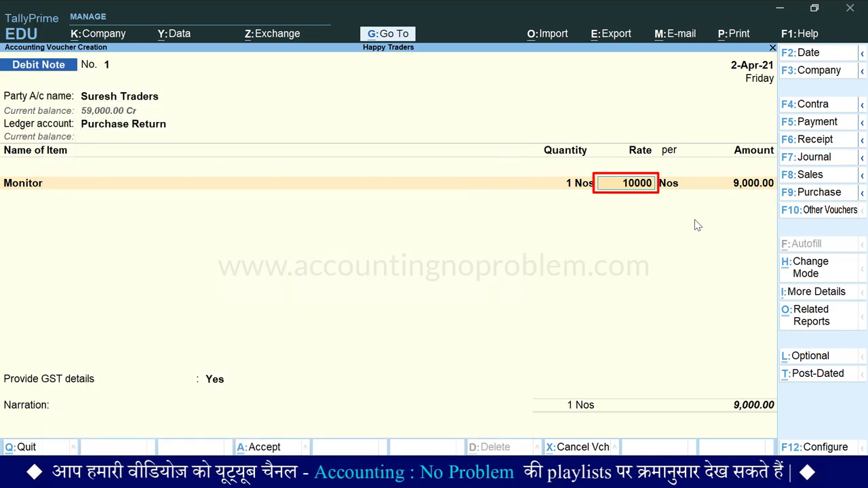
key(Return)
key(Return)
key(Return)
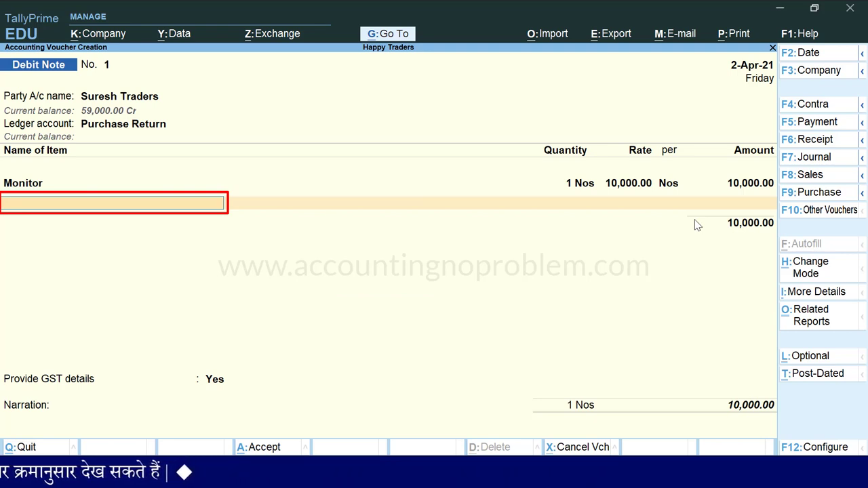
End the item list and add the IGST ledger below the Monitor entry
key(Return)
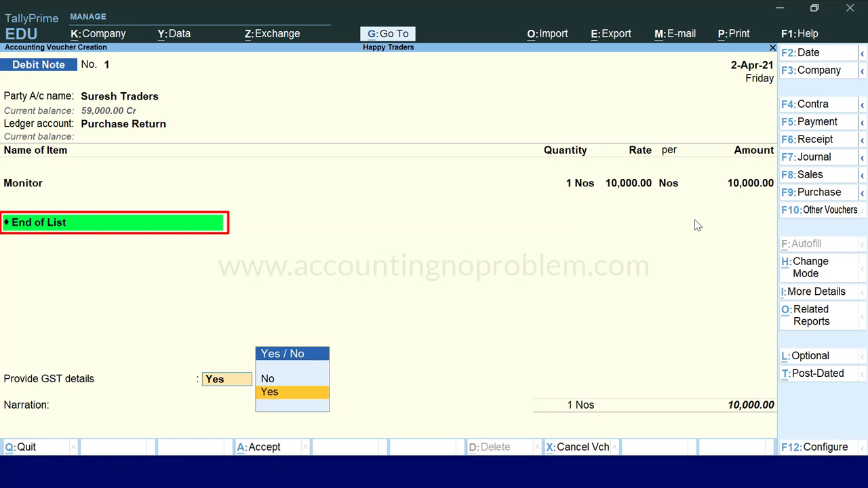
key(BackSpace)
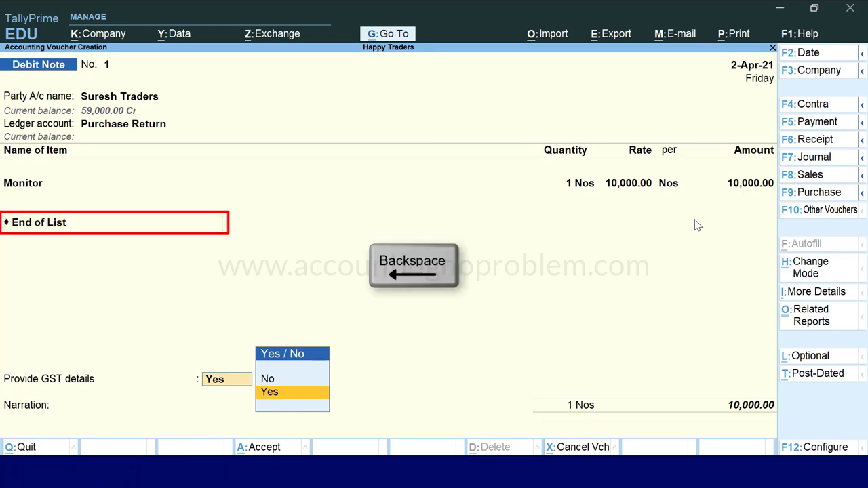
key(BackSpace)
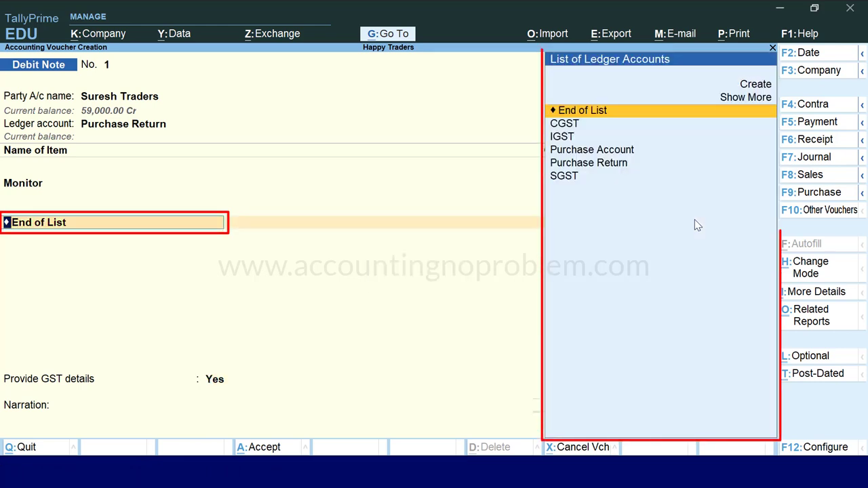
key(Down)
key(Down)
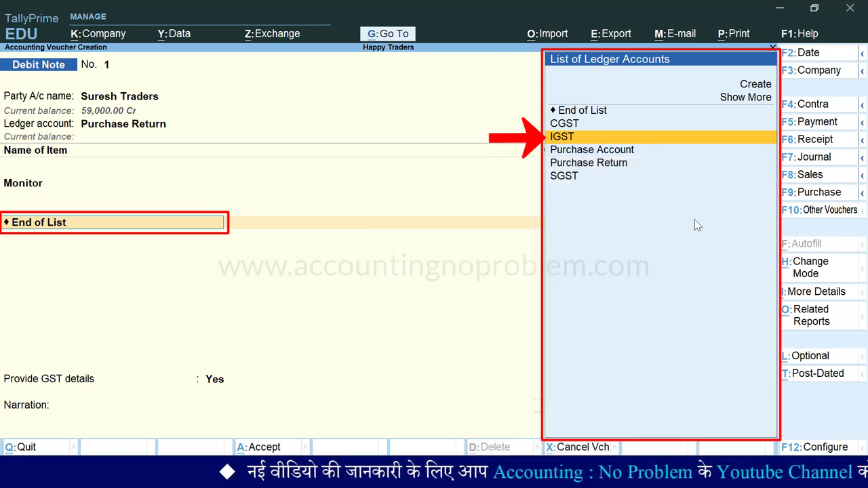
key(Return)
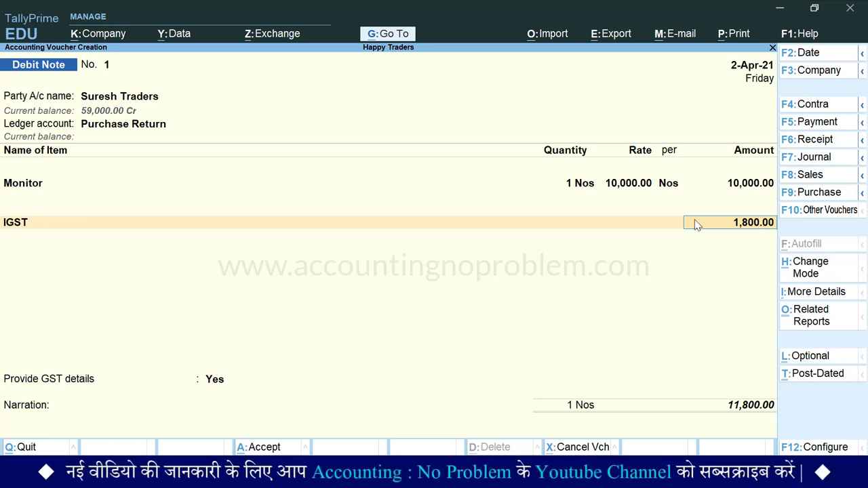
key(BackSpace)
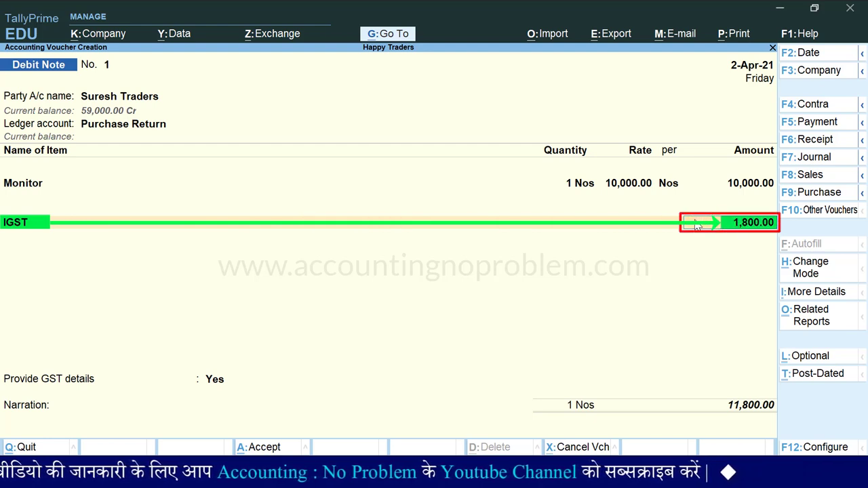
Provide the debit note's GST details with reason 01-Sales Return, leaving the supplier's note number and date blank
key(Return)
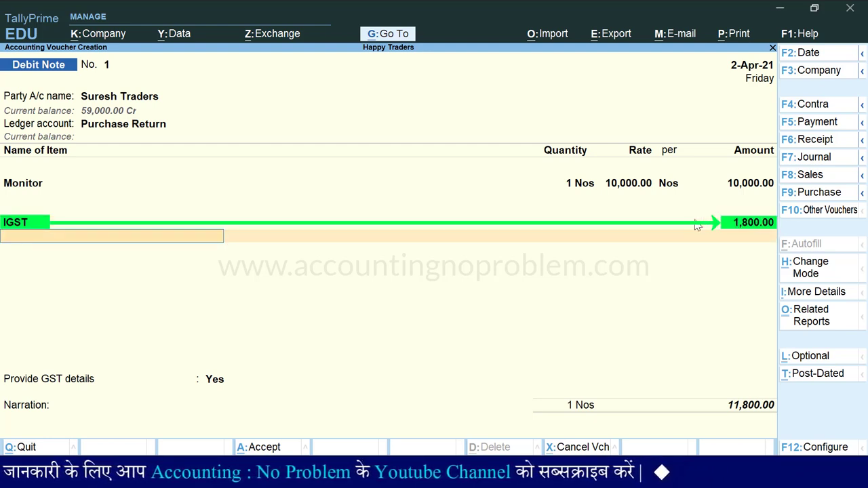
key(Return)
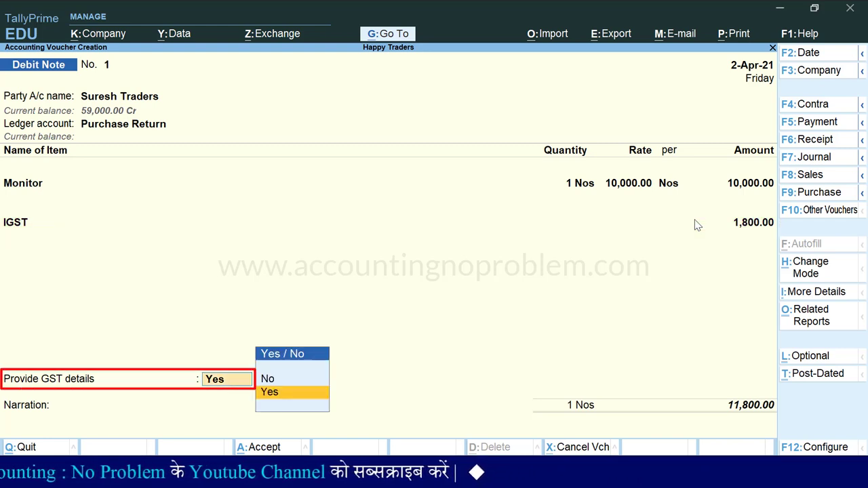
key(Return)
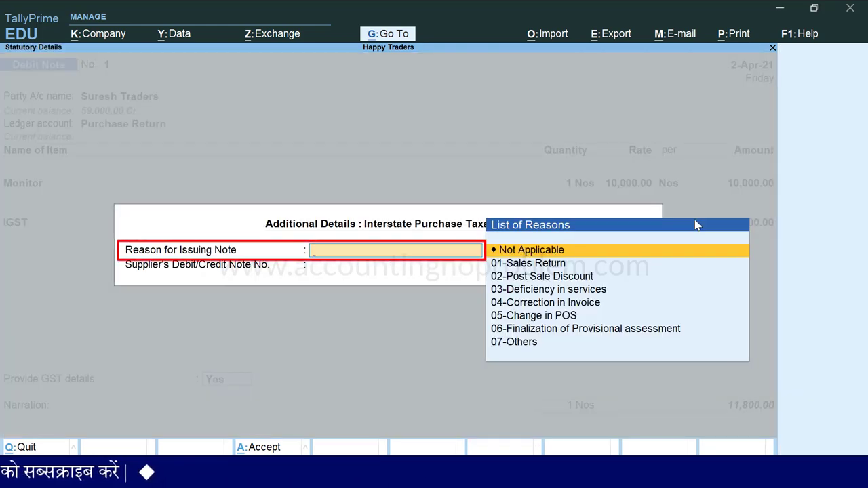
key(Down)
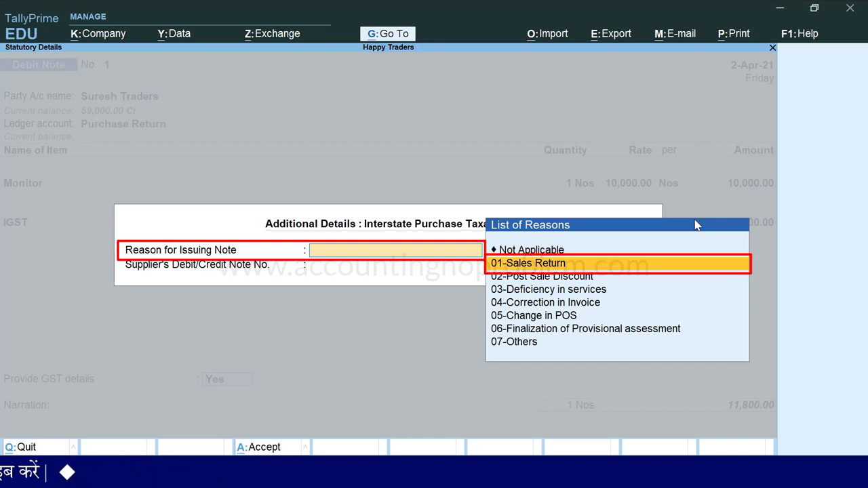
key(Return)
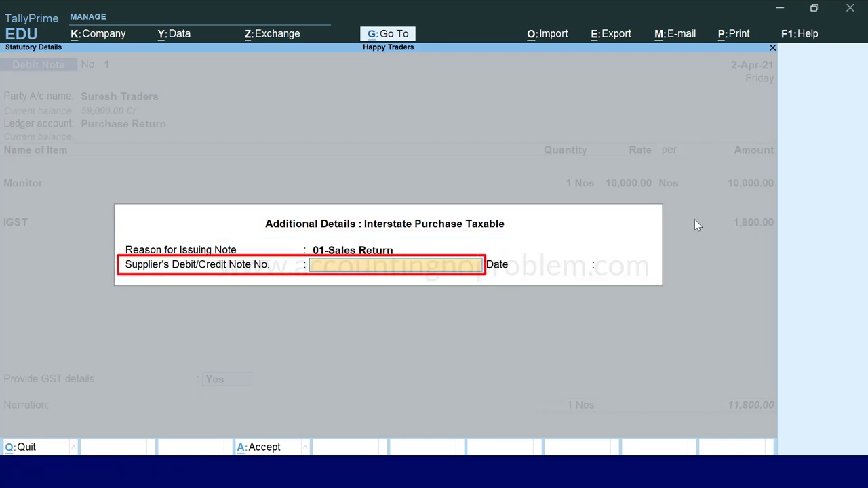
key(Return)
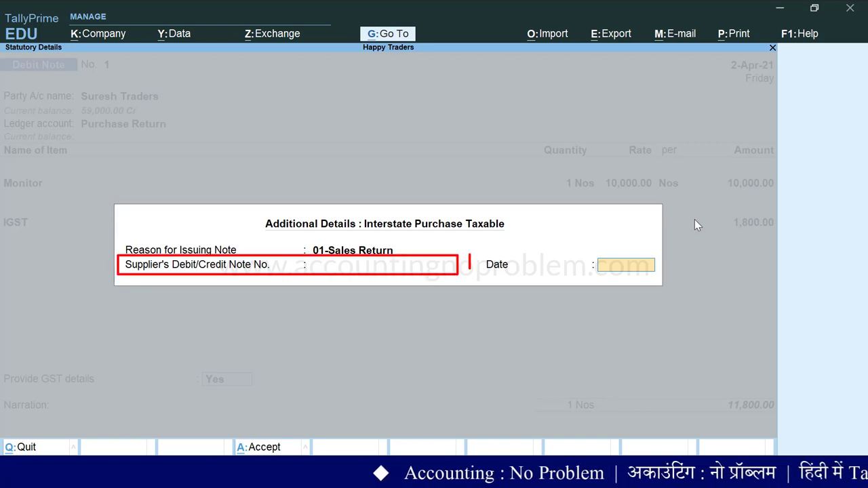
key(Return)
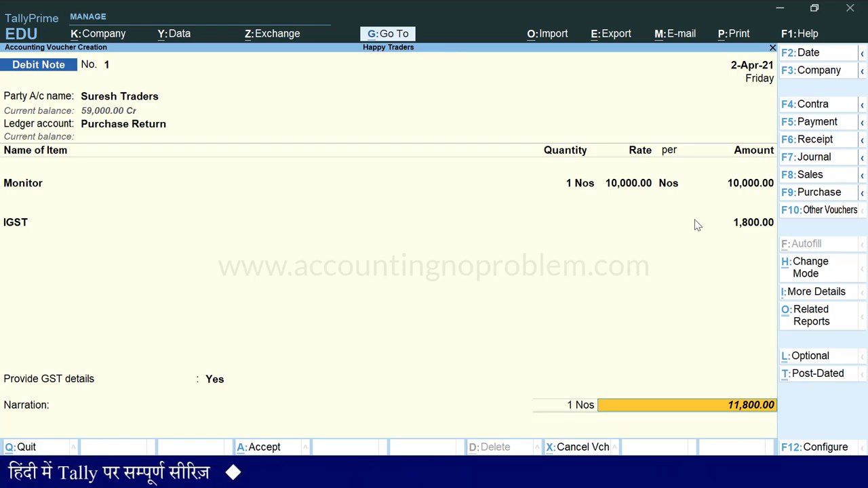
Allocate the debit note amount for Suresh Traders as Agst Ref against pending bill 2
key(Return)
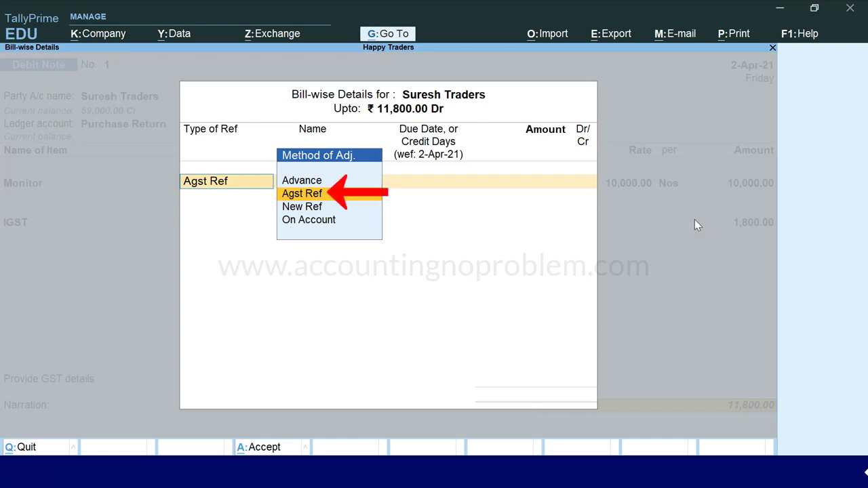
key(Return)
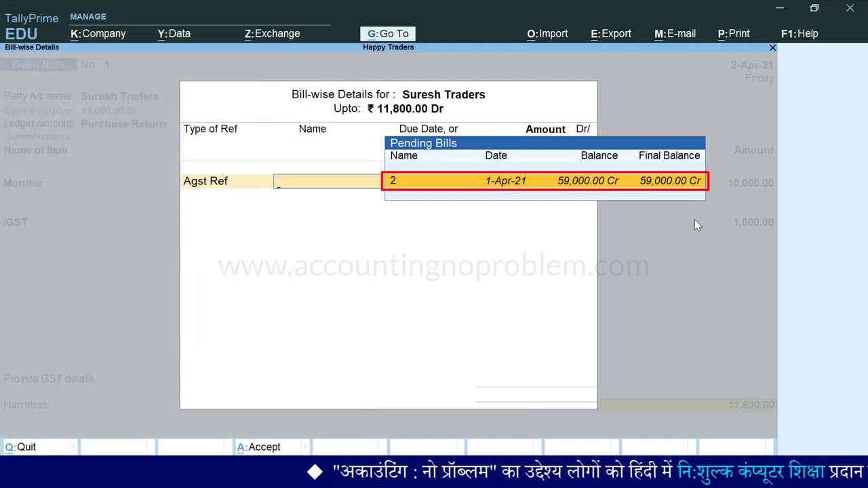
key(Return)
key(Return)
key(Return)
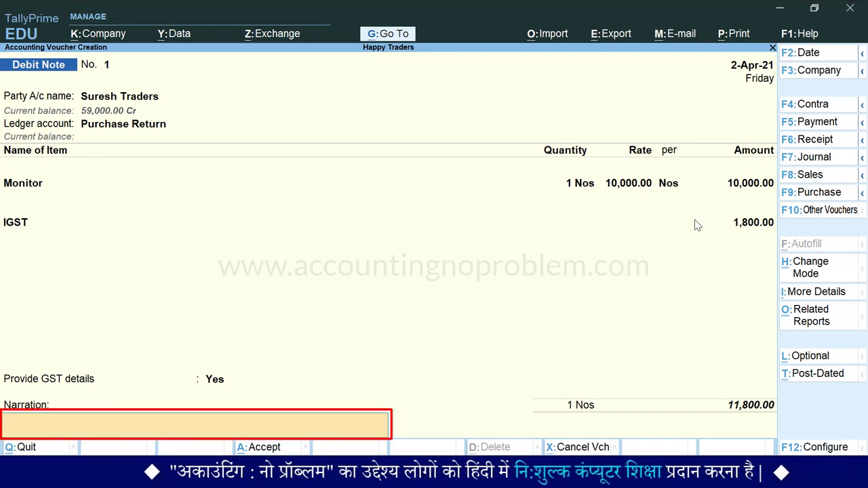
text(Being goods returned to Suresh Traders as one of the monitor is defective -1nos @10000.)
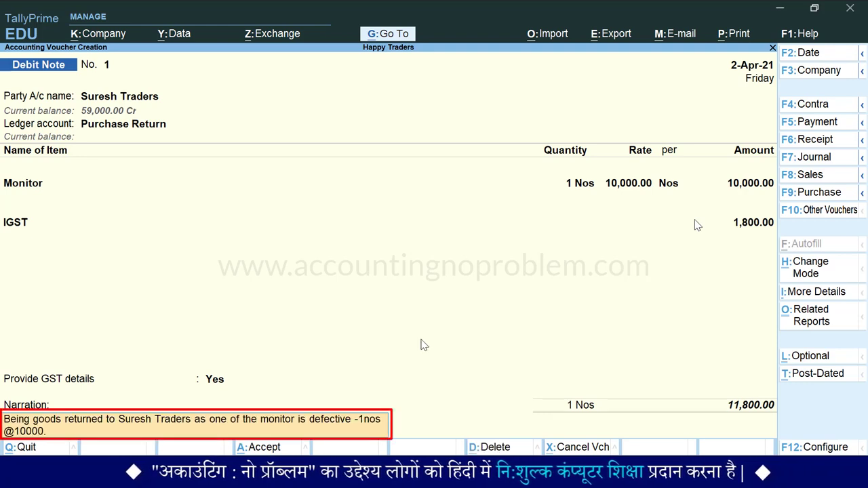
key(Return)
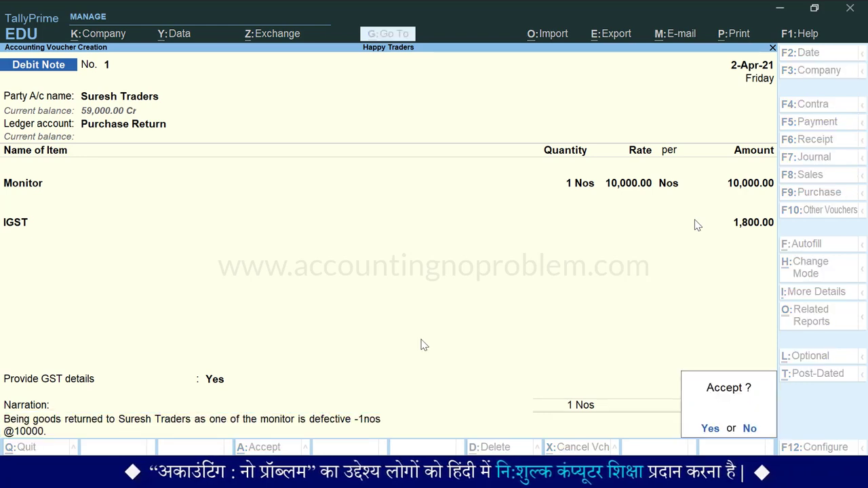
key(Return)
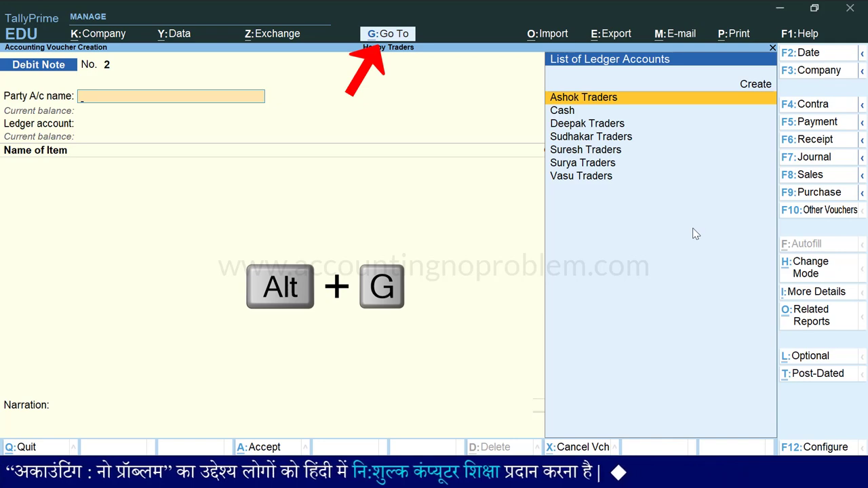
Find the GST reports and open the GSTR-2 report
key(alt+g)
text(Gst)
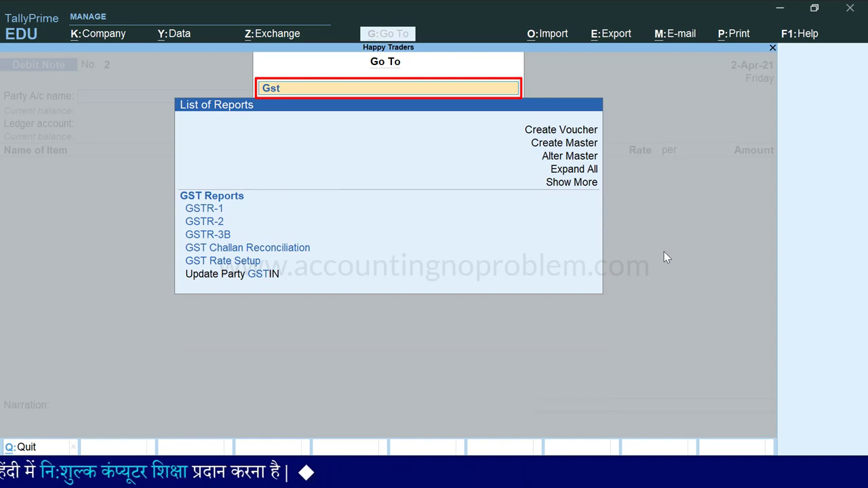
key(Down)
key(Down)
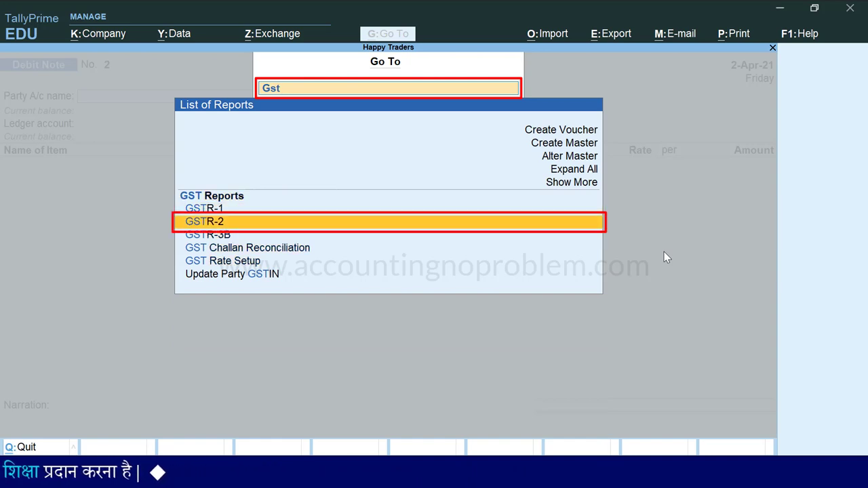
key(Return)
Examine the Credit/Debit Notes Regular - 6C entries in GSTR-2, and return to voucher entry
key(Down)
key(Down)
key(Down)
key(Down)
key(Down)
key(Down)
key(Down)
key(Down)
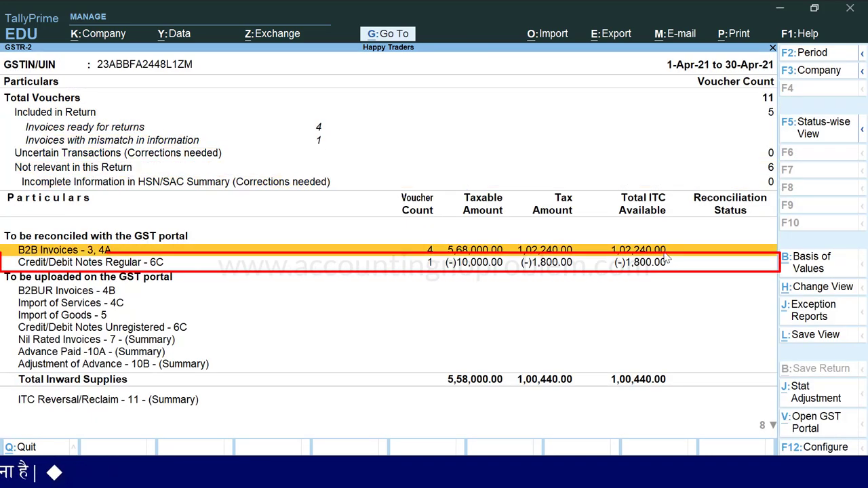
key(Return)
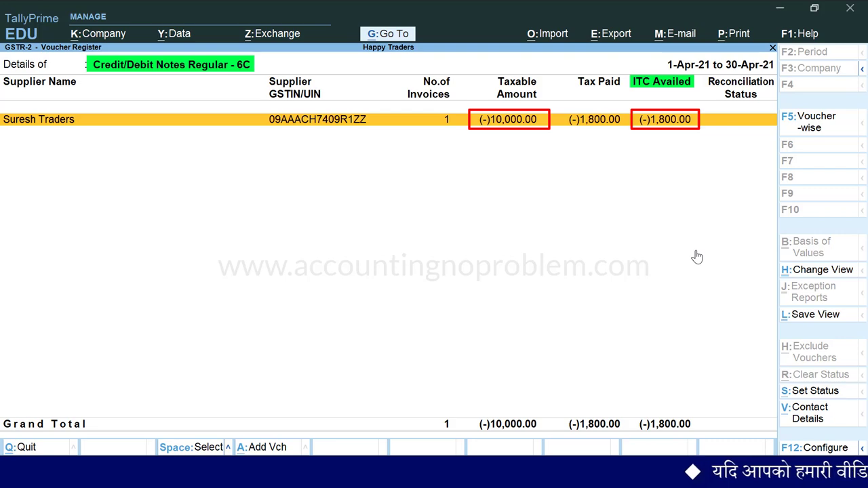
key(Escape)
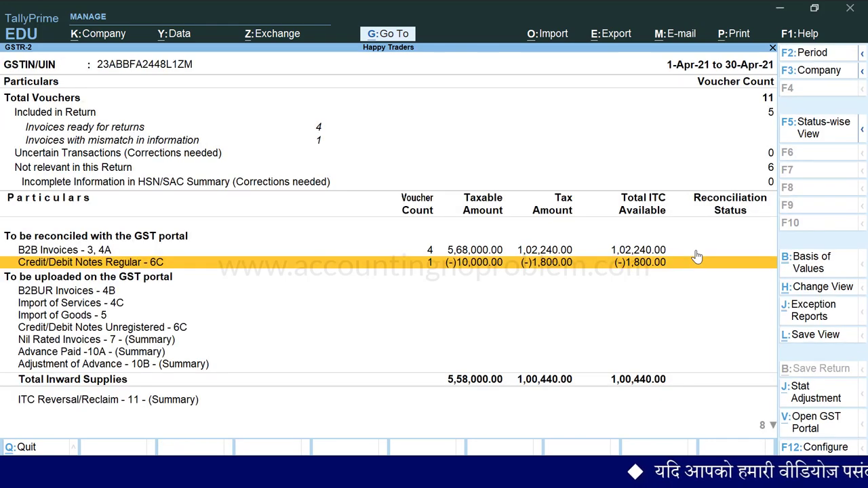
key(ctrl+F9)
Open the Stock Summary report
key(alt+g)
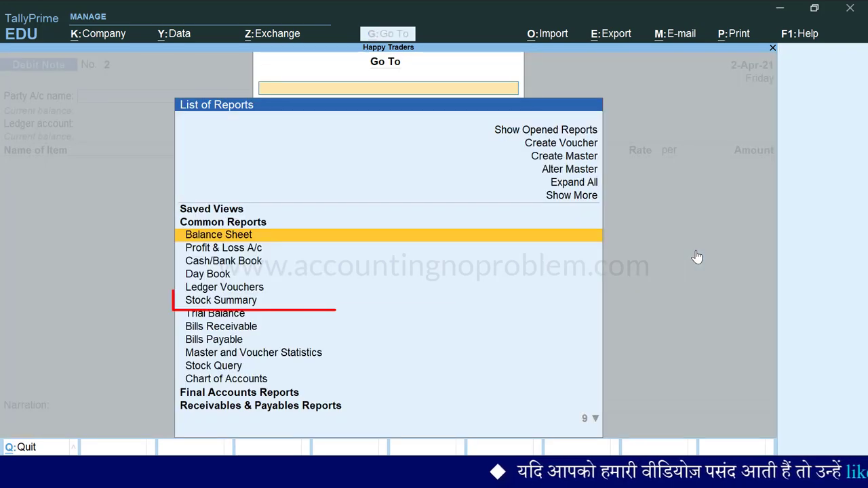
key(Down)
key(Down)
key(Down)
key(Down)
key(Down)
key(Return)
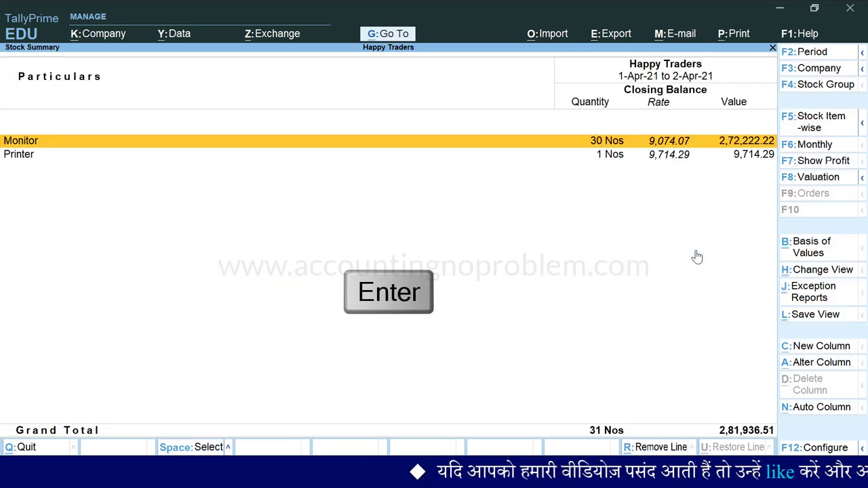
Drill down to the Monitor item's April vouchers, examine the Suresh Traders debit note entry, and return to voucher entry
key(Return)
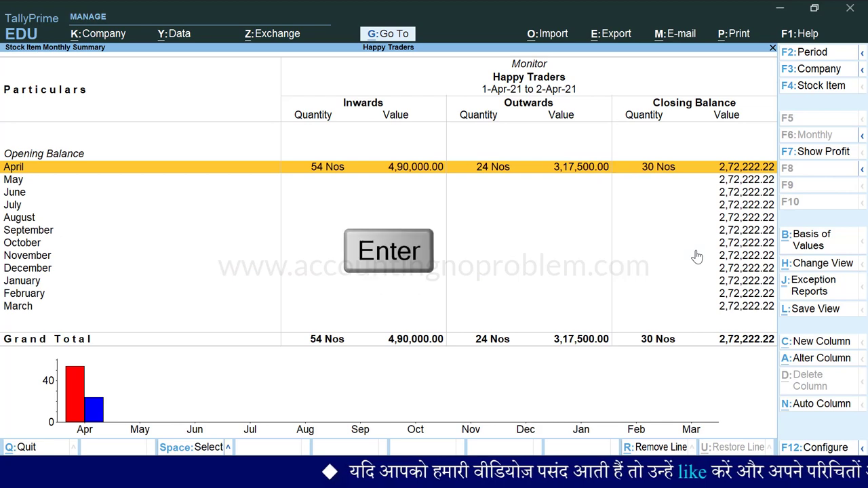
key(Return)
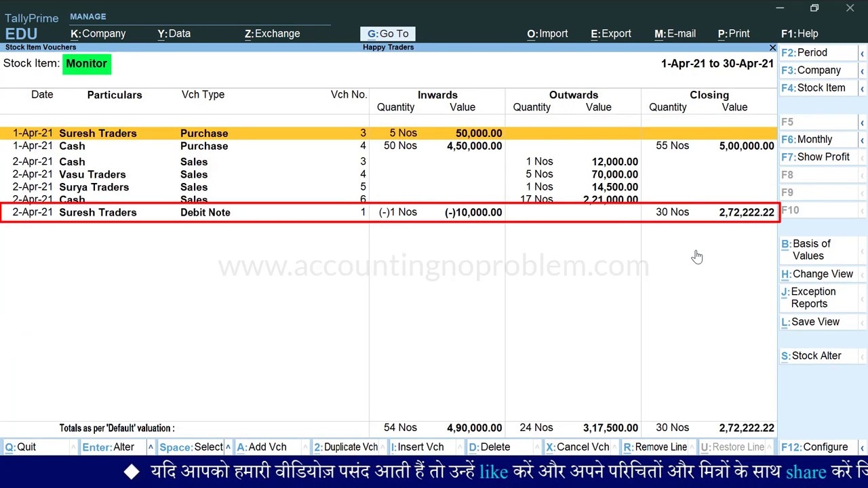
key(Down)
key(Down)
key(Down)
key(Down)
key(Down)
key(Down)
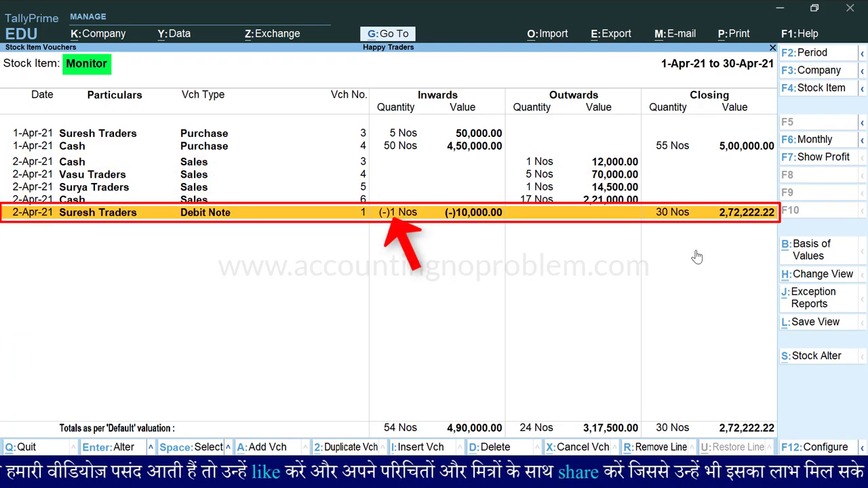
key(Escape)
key(Escape)
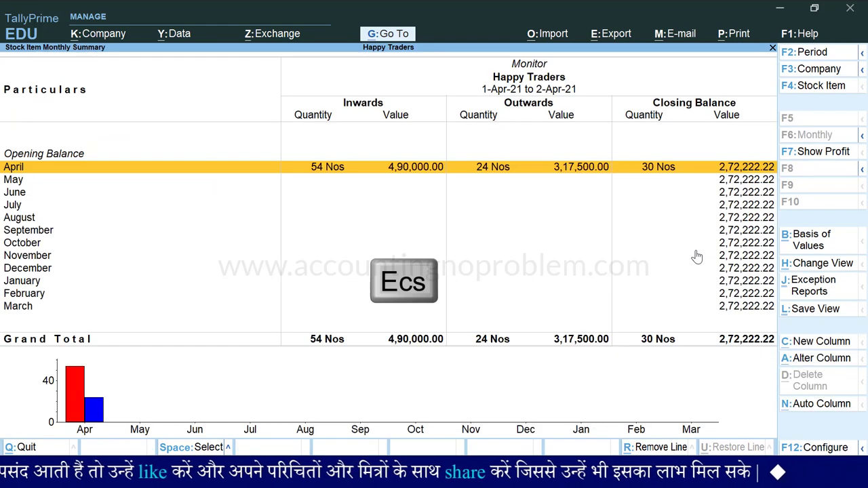
key(alt+F5)
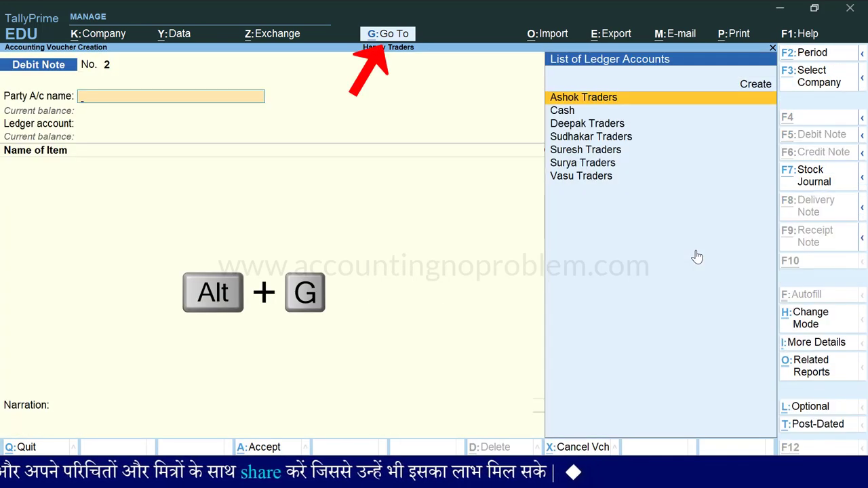
Open the ledger vouchers of Suresh Traders, examine the Purchase Return entry, and close the report
key(alt+g)
text(Ledger)
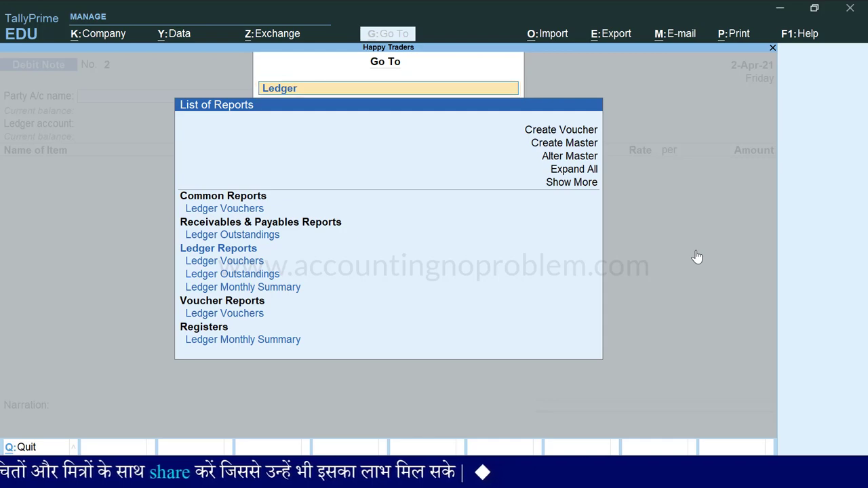
key(Return)
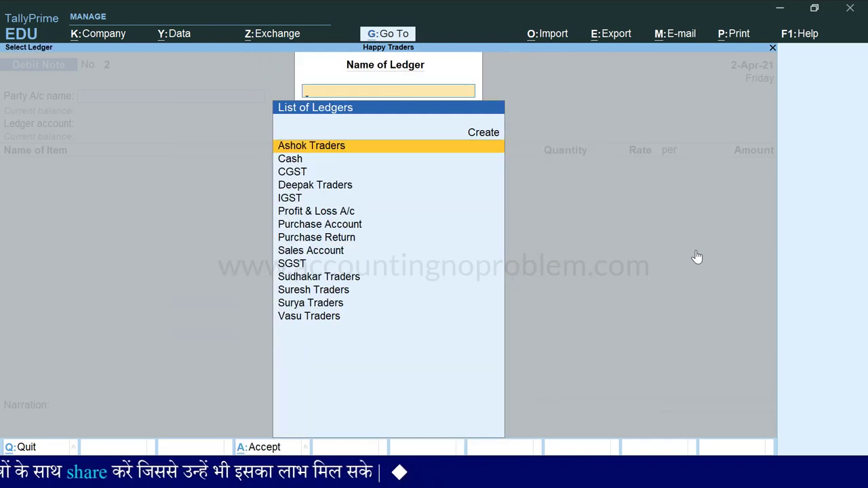
text(Suresh)
key(Return)
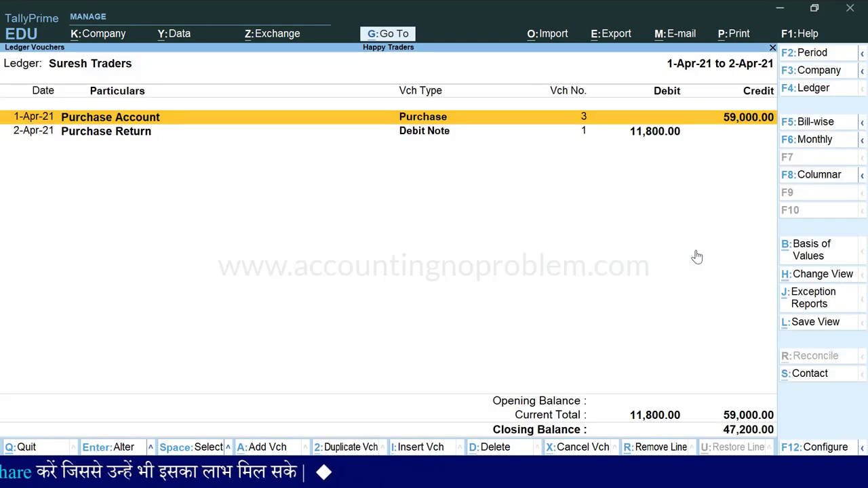
key(Down)
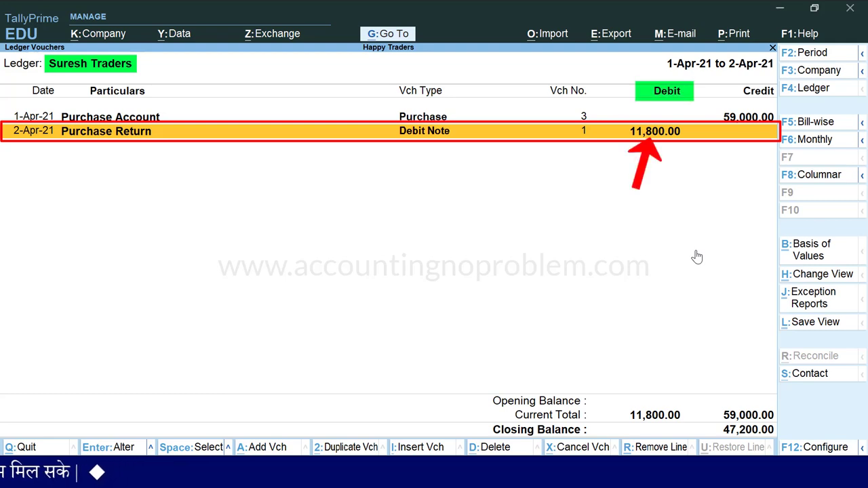
key(Escape)
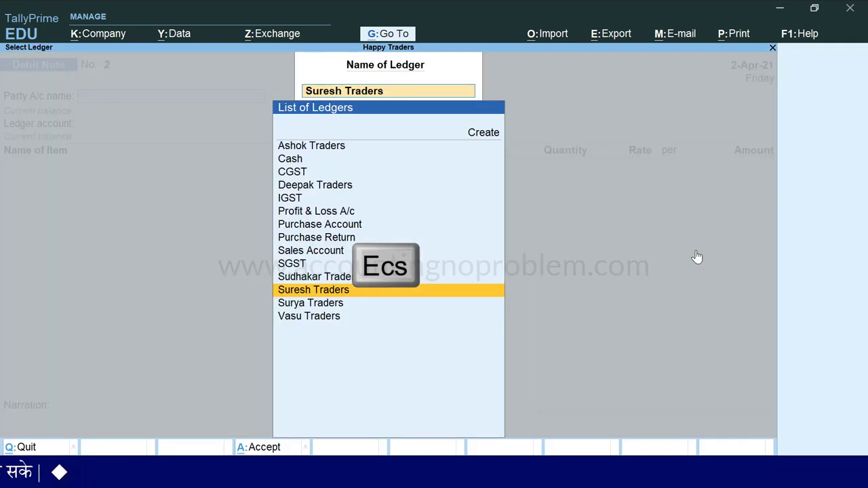
key(Escape)
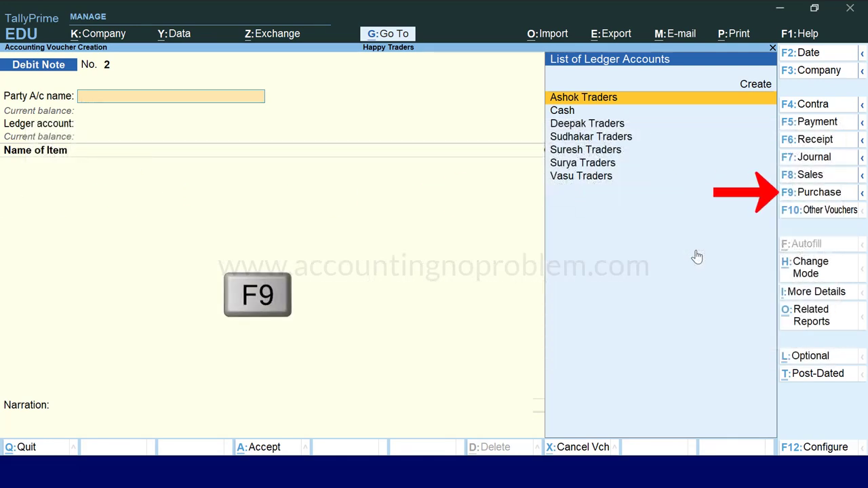
Start a purchase voucher dated 1.5.21 with supplier invoice number 4 and supplier invoice date 1-May-21
key(F9)
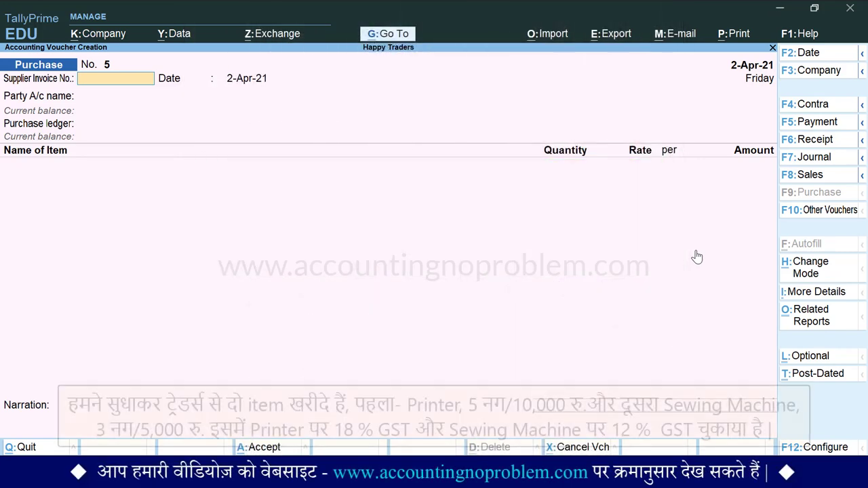
key(F2)
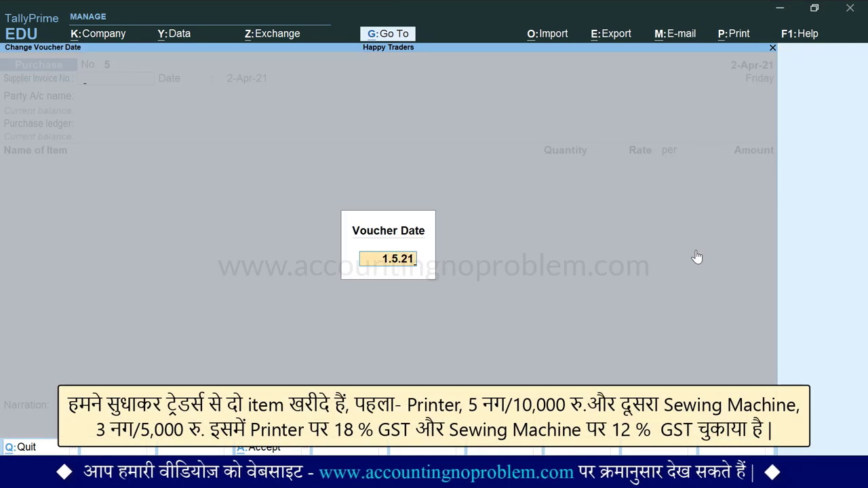
key(Return)
text(4)
key(Return)
text(1.5.21)
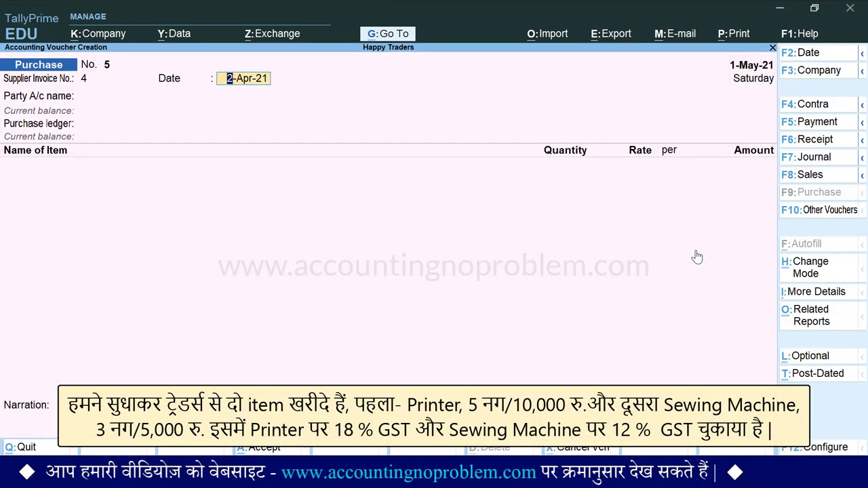
key(Return)
Set the party account to Sudhakar Traders with receipt and party details left at their defaults, and choose Purchase Account as purchase ledger
text(s)
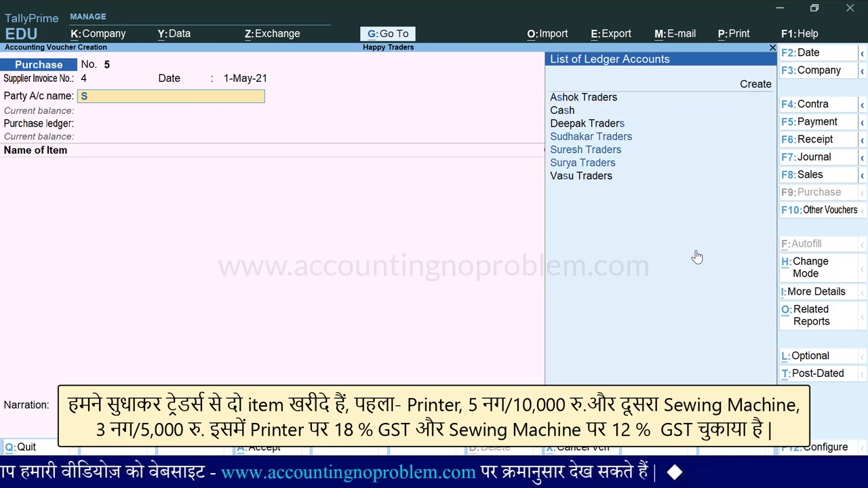
key(Return)
key(Return)
key(Return)
key(Return)
key(Return)
key(Return)
key(Return)
key(Return)
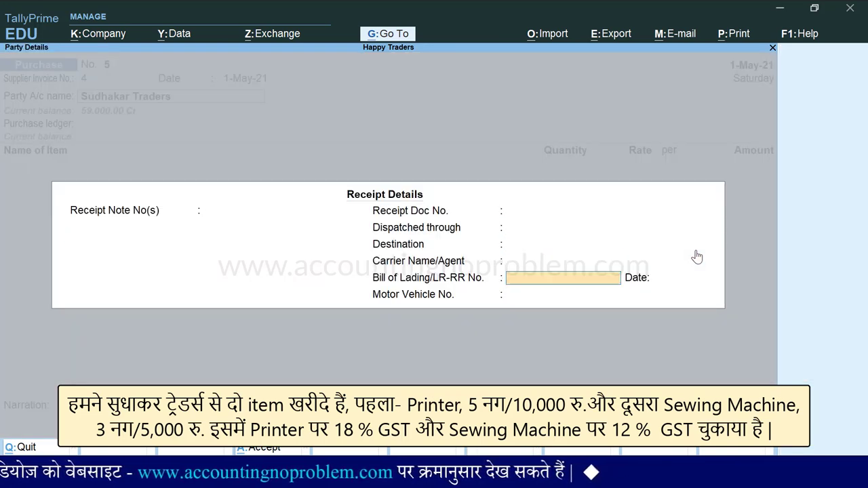
key(Return)
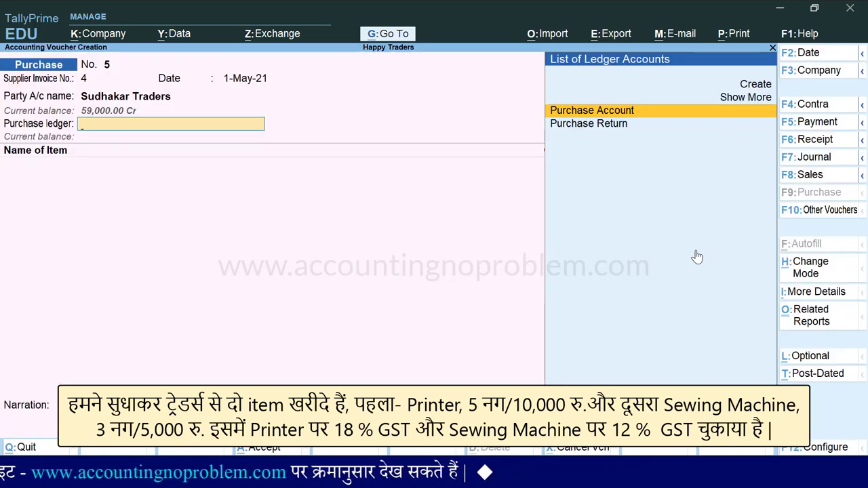
key(Return)
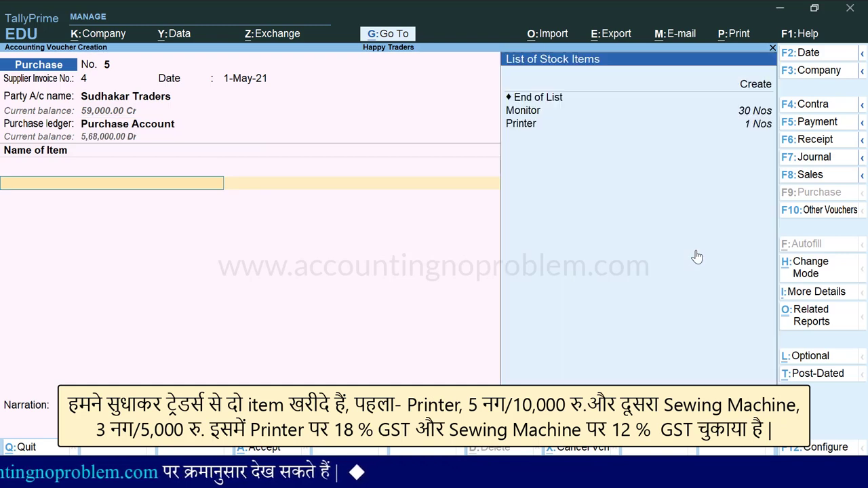
Add the Printer item to the purchase voucher with quantity 5 Nos at a rate of 10,000
key(Down)
key(Down)
key(Return)
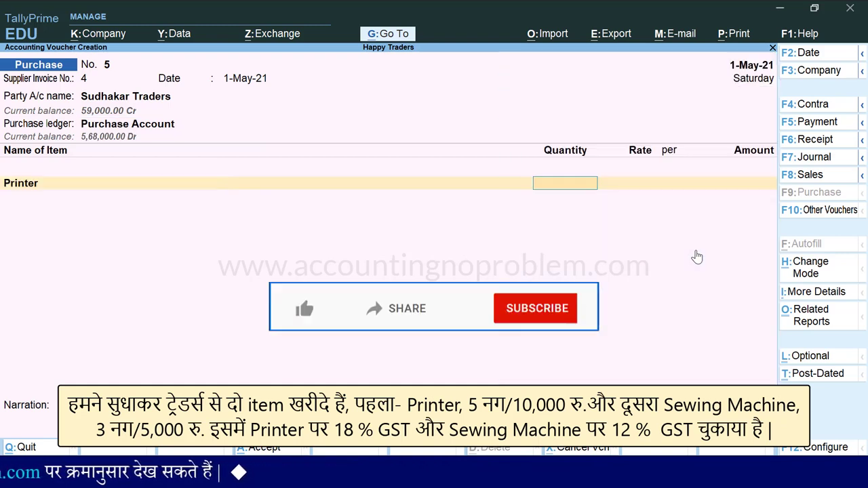
text(5)
key(Return)
text(1)
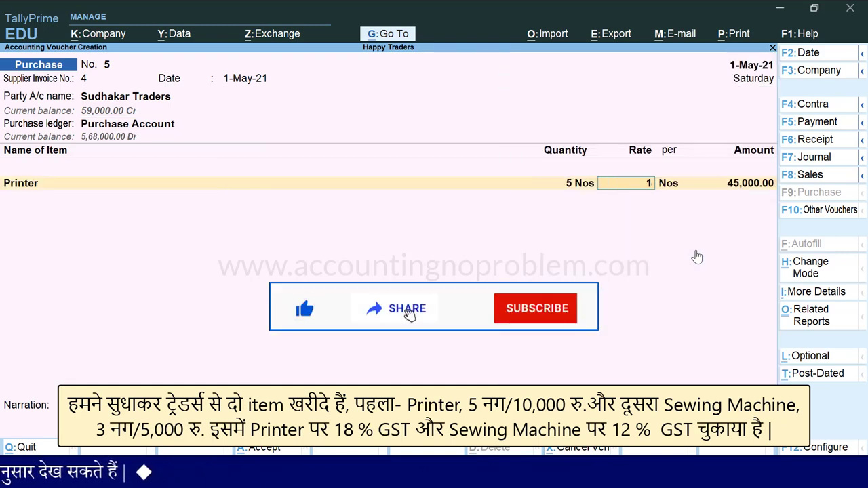
text(0,000)
key(Return)
key(Return)
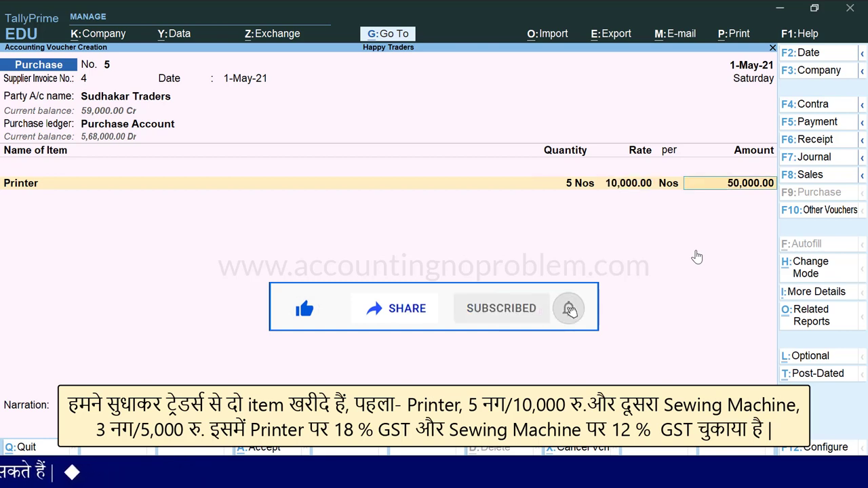
key(Return)
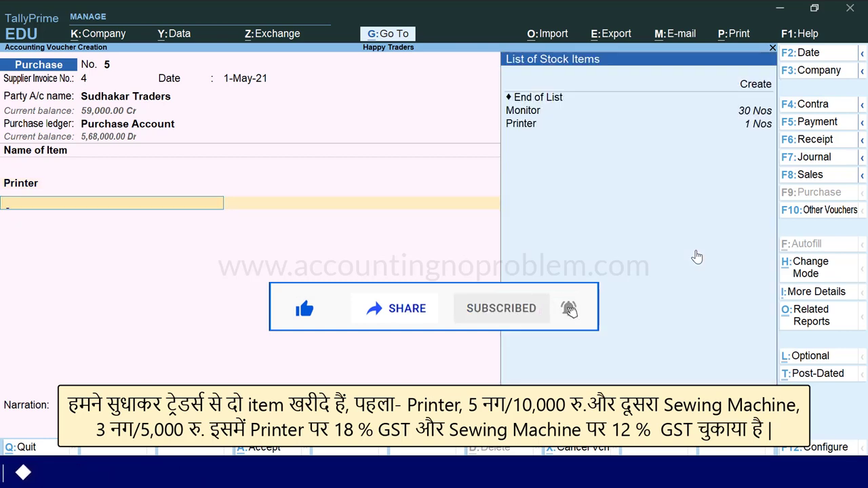
Create a new stock item named Sewing Machine from the next item line, under Primary with unit Nos
key(Down)
key(Down)
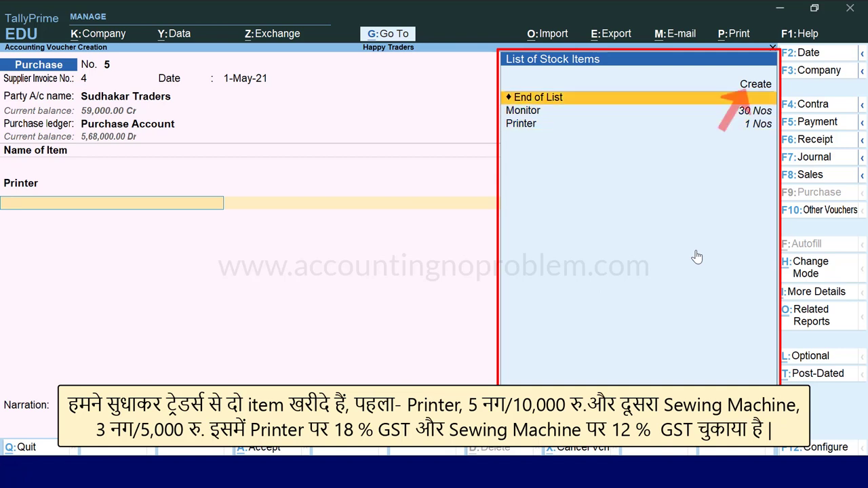
key(Up)
key(Return)
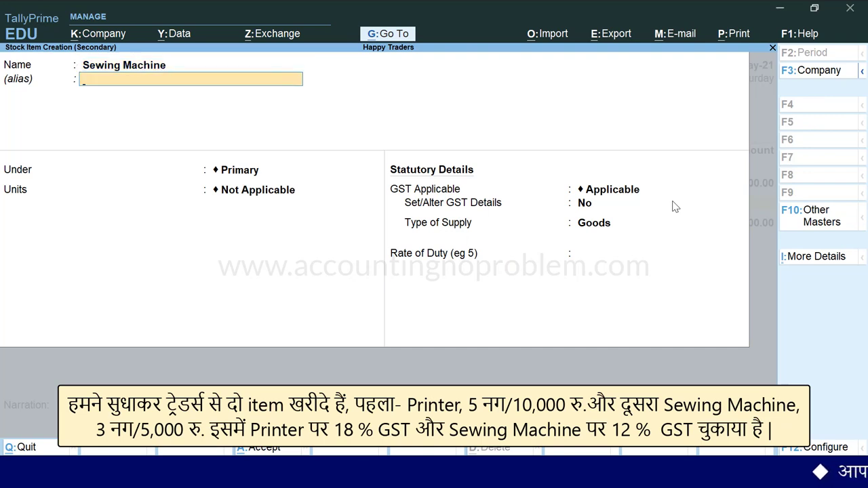
key(Return)
key(Return)
key(Down)
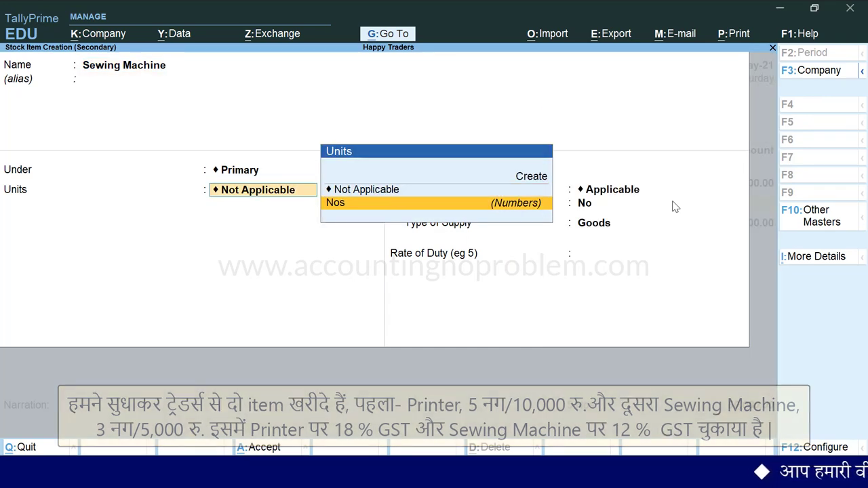
key(Return)
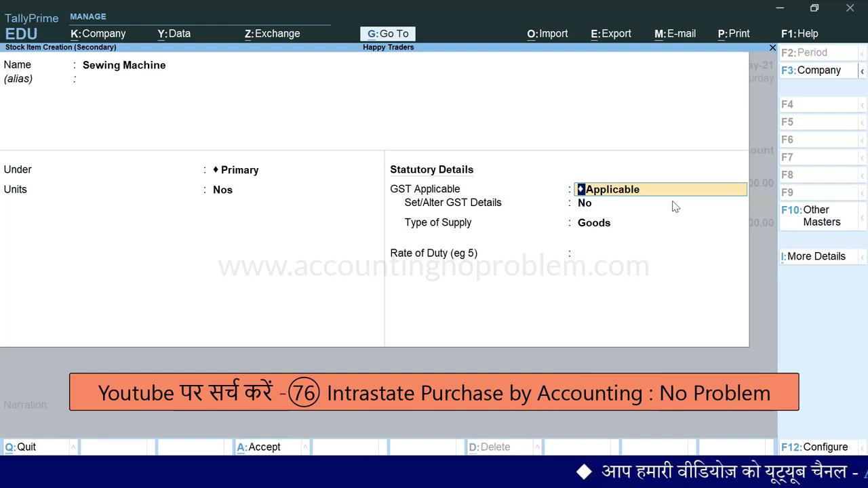
Enable GST details for the Sewing Machine item and enter description Sewing Machine with HSN/SAC 8452
key(Return)
text(y)
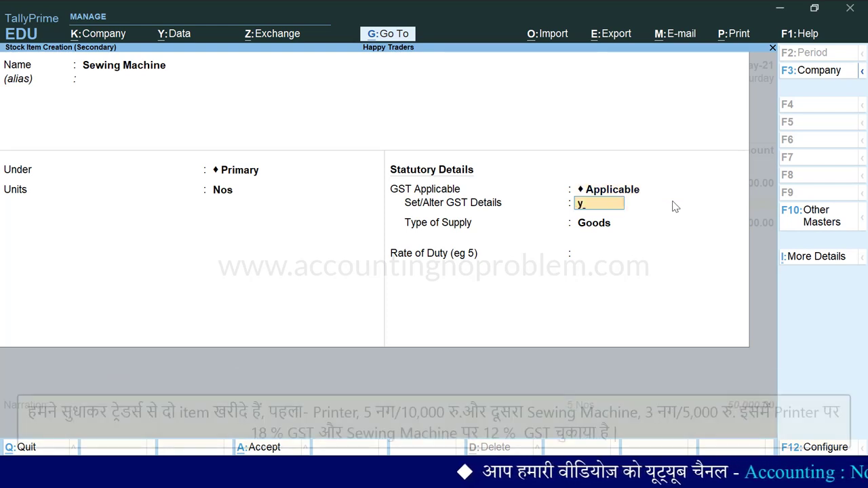
key(Return)
text(Sewing Machine)
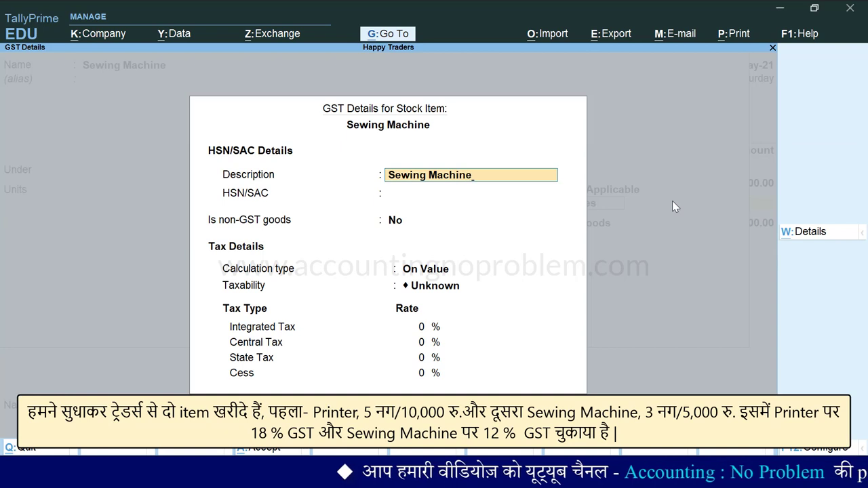
key(Return)
text(8452)
key(Return)
key(Return)
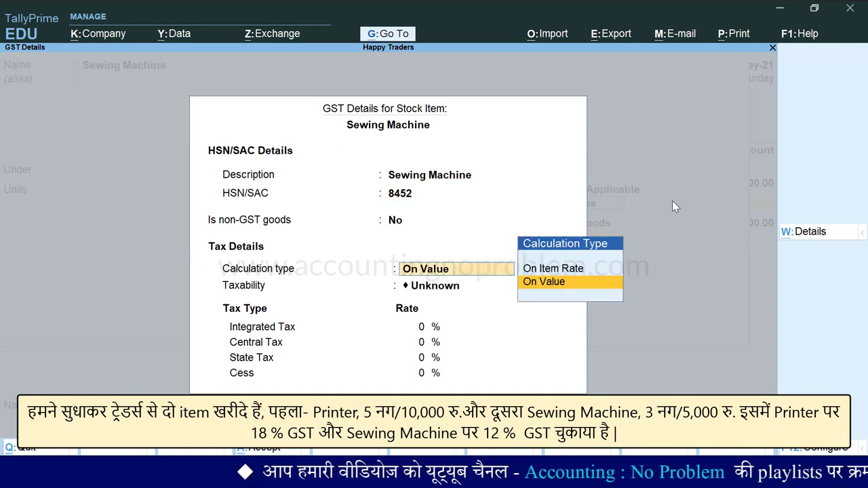
Set the Sewing Machine's taxability to Taxable with 12% integrated tax, keep supply type Goods, and save the stock item
key(Return)
key(Down)
key(Down)
key(Down)
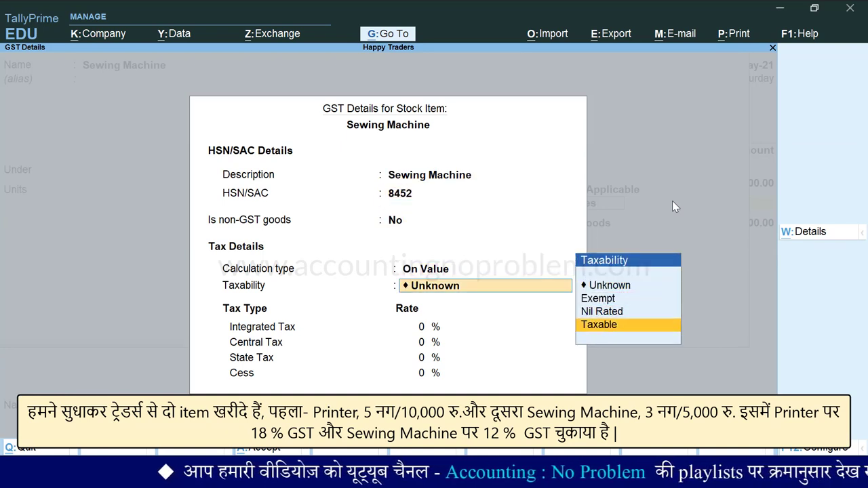
key(Return)
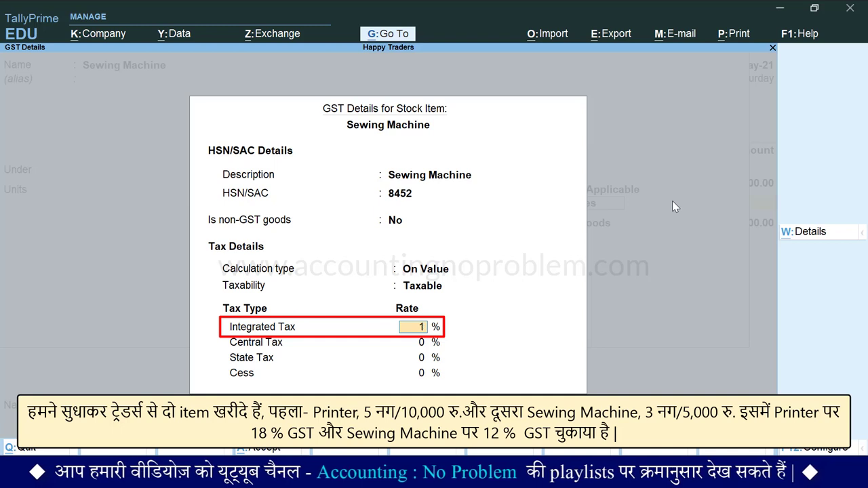
text(2)
key(Return)
key(Return)
key(Return)
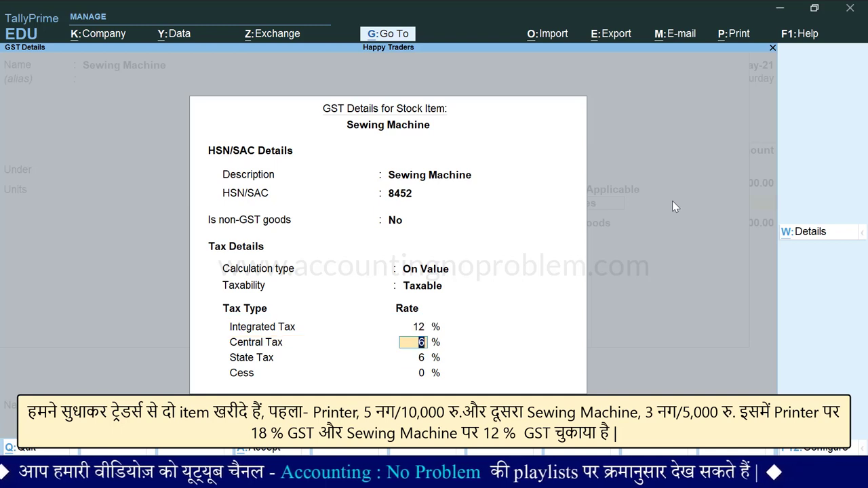
key(Return)
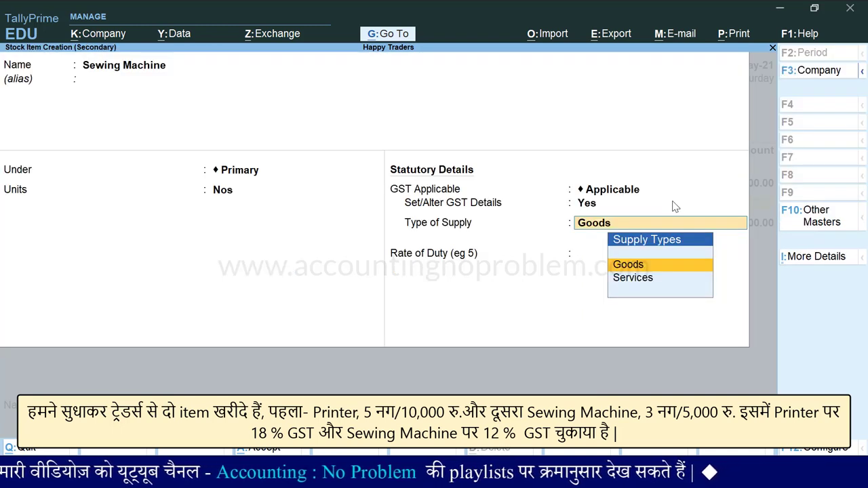
key(Return)
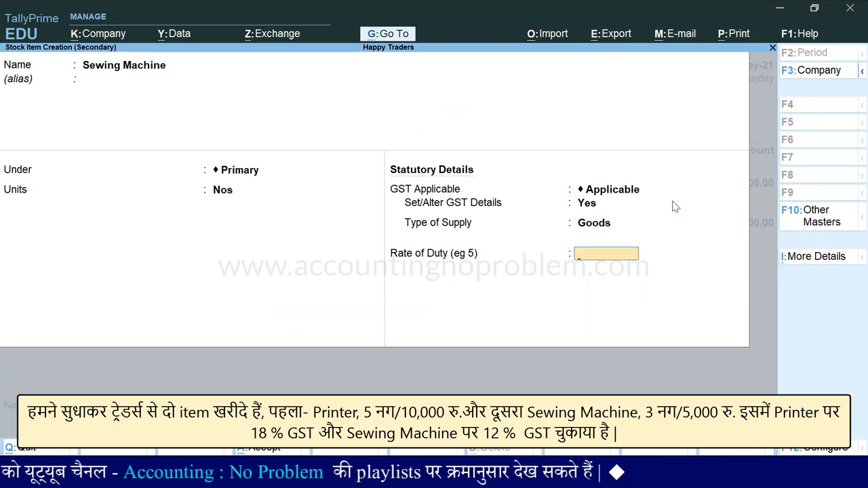
key(Return)
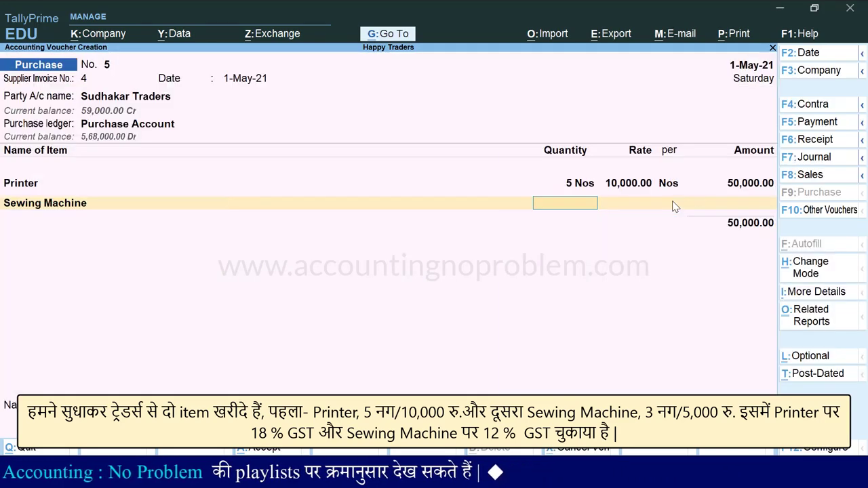
Enter quantity 3 Nos at a rate of 5,000 for Sewing Machine and end the item list
text(3)
key(Return)
text(5000)
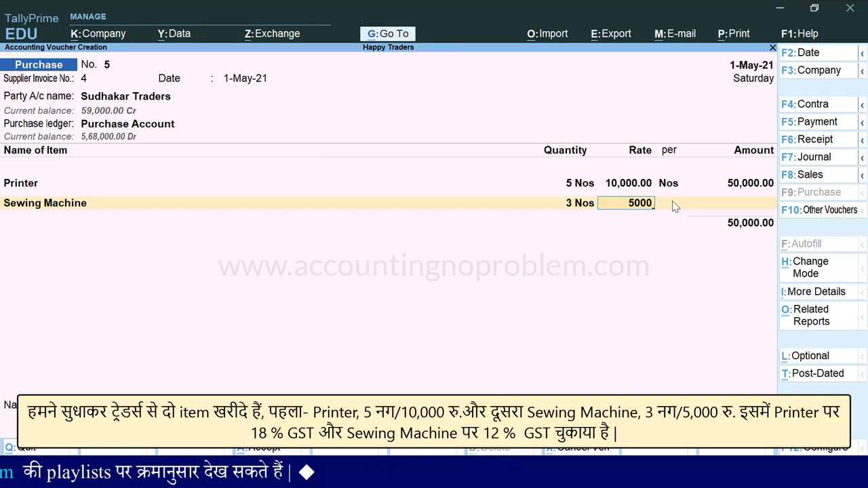
key(Return)
key(Return)
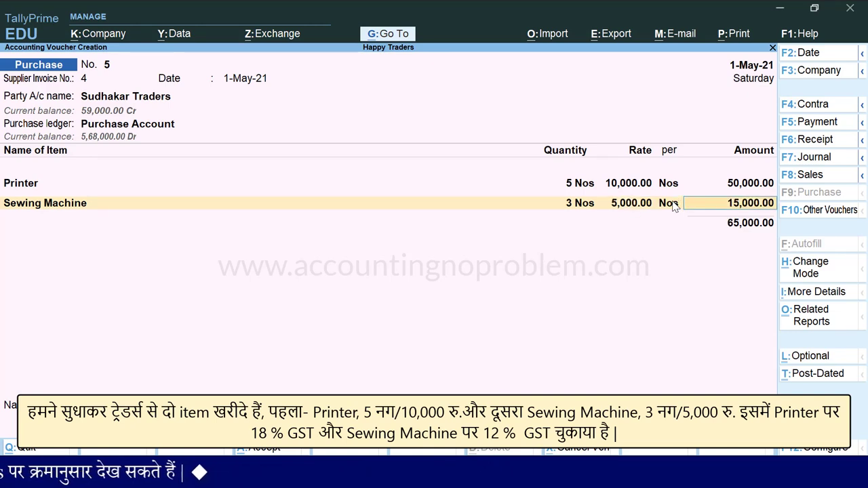
key(Return)
key(Return)
Add the CGST and SGST ledgers below the items with their calculated amounts and end the ledger list
key(BackSpace)
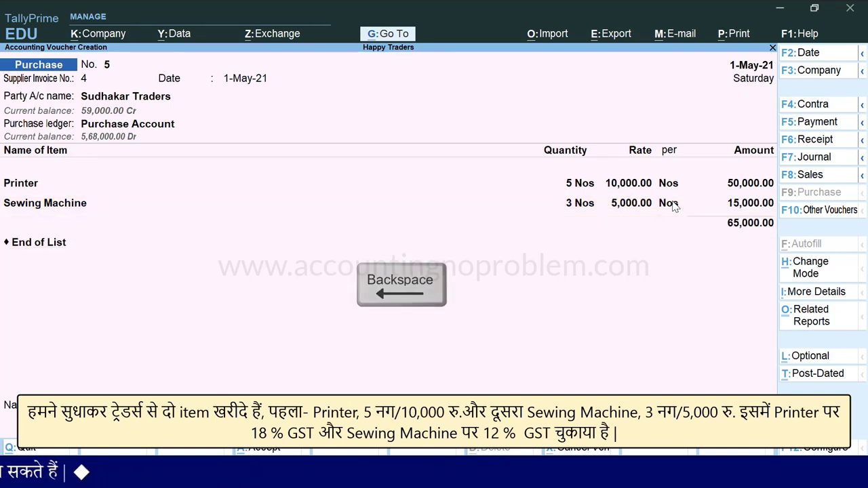
key(Down)
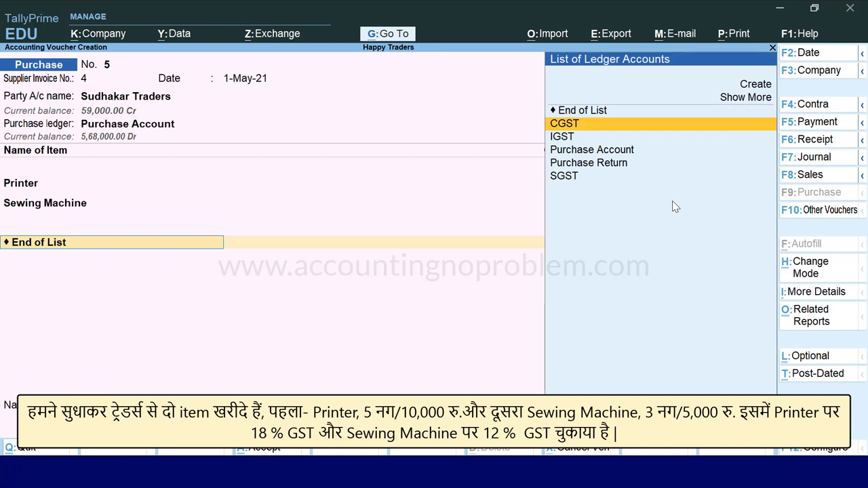
key(Return)
key(Return)
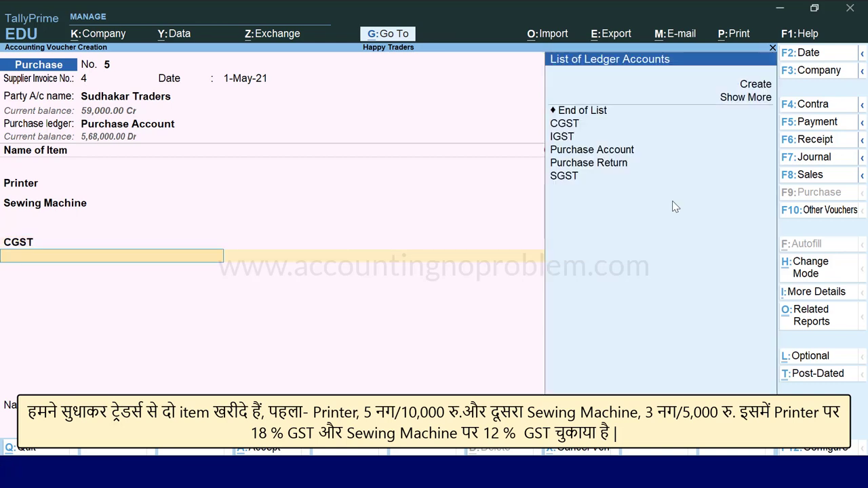
key(Down)
key(Down)
key(Down)
key(Down)
key(Down)
key(Down)
key(Return)
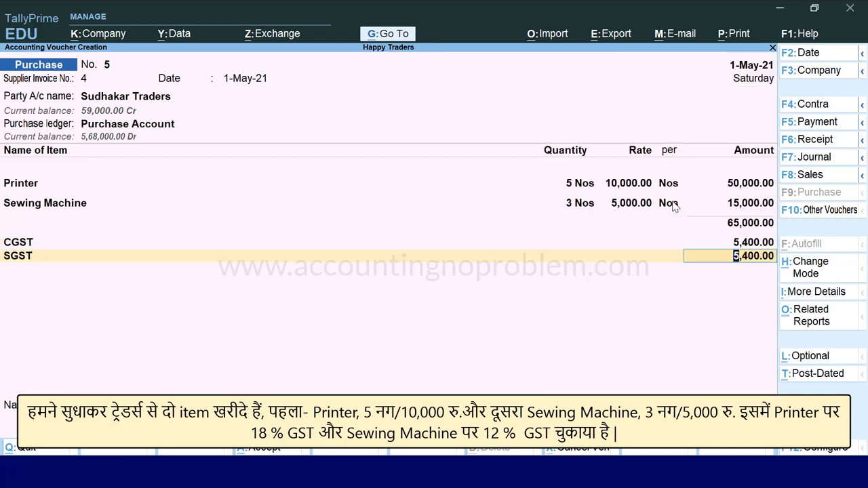
key(Return)
key(Return)
Allocate the full bill amount to new reference 4 and save the purchase voucher with a blank narration
key(Return)
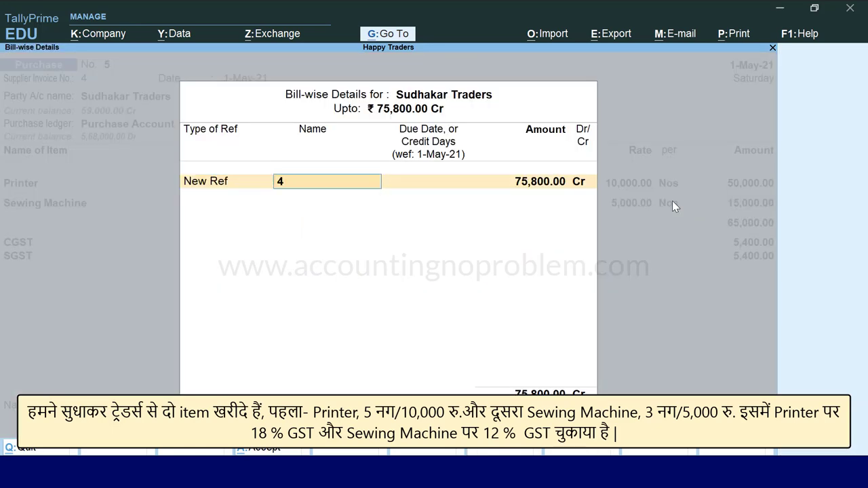
key(Return)
key(Return)
key(Return)
key(Return)
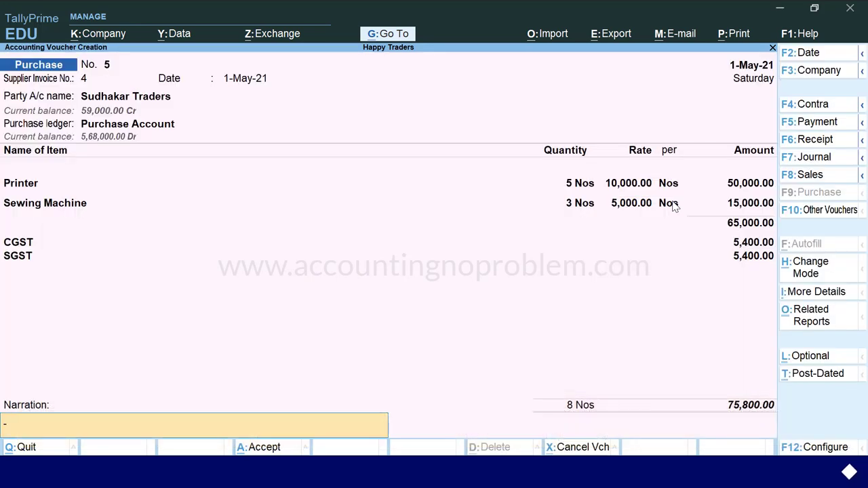
key(Return)
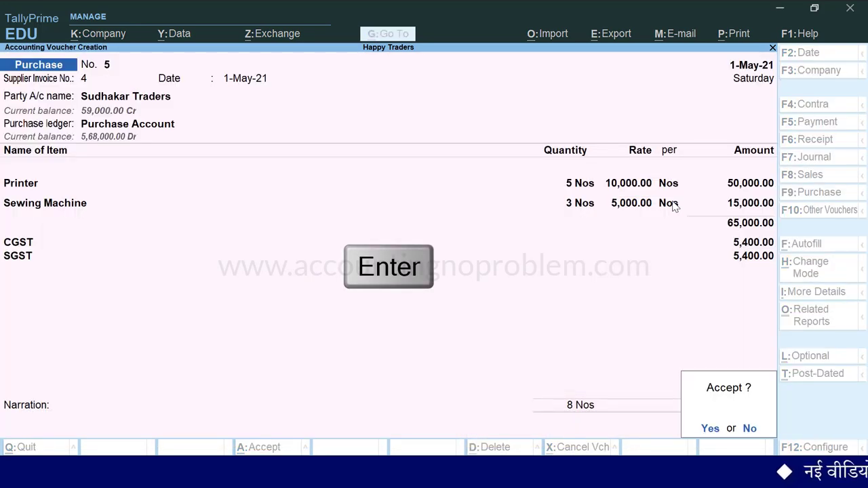
key(Return)
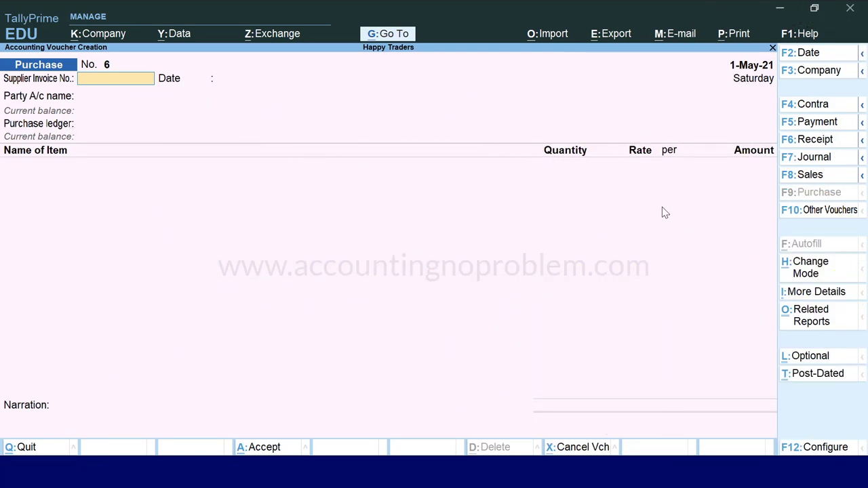
Start a debit note voucher and set its date to 1-5-21
key(alt+F5)
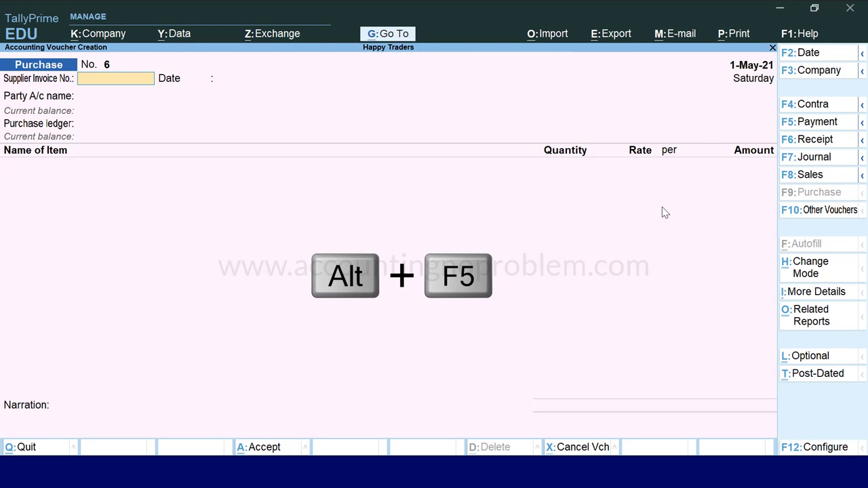
click(858, 124)
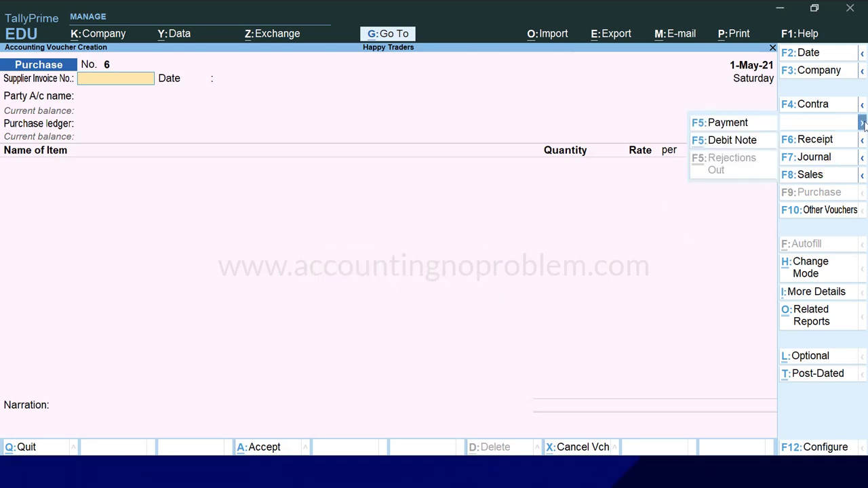
click(723, 143)
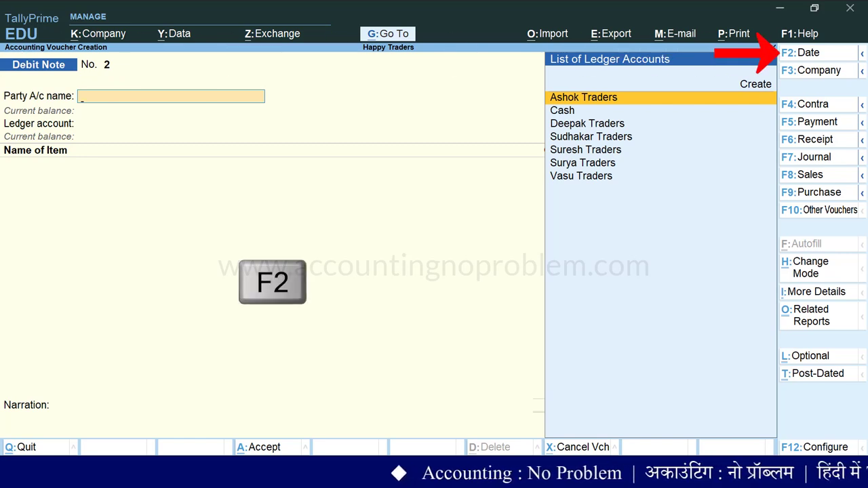
key(F2)
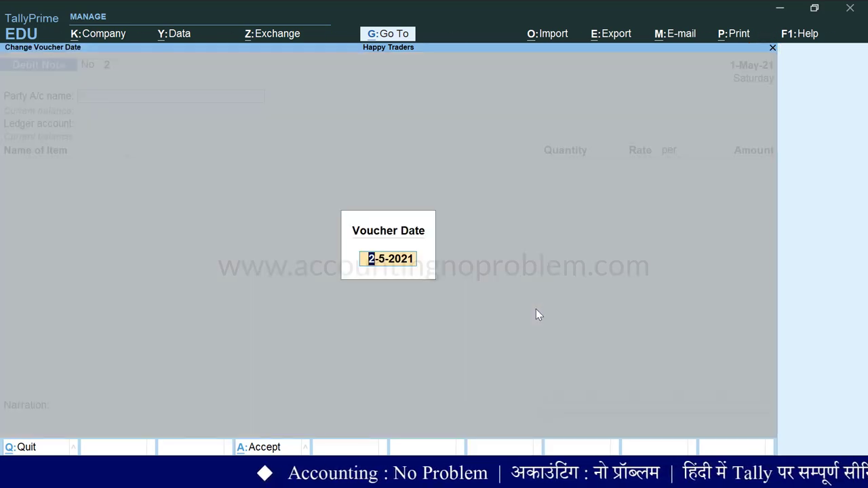
text(1.5.21)
key(Return)
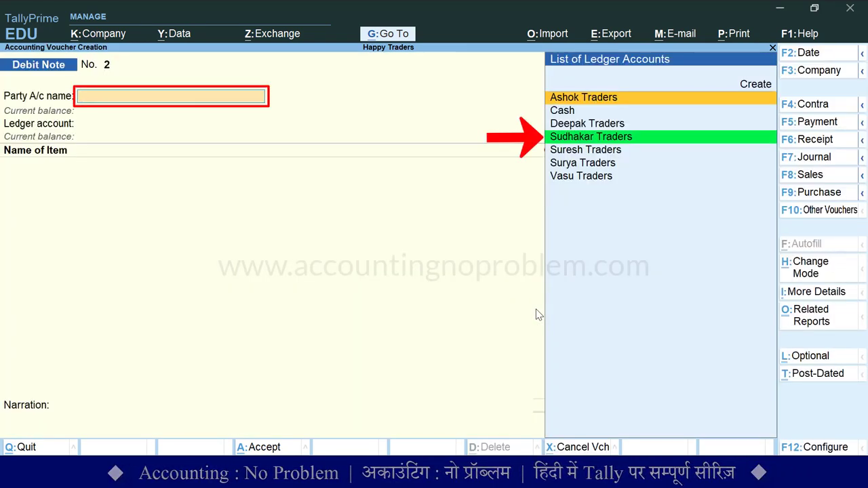
Choose Sudhakar Traders as the party account and leave all the dispatch details blank
text(S)
key(Return)
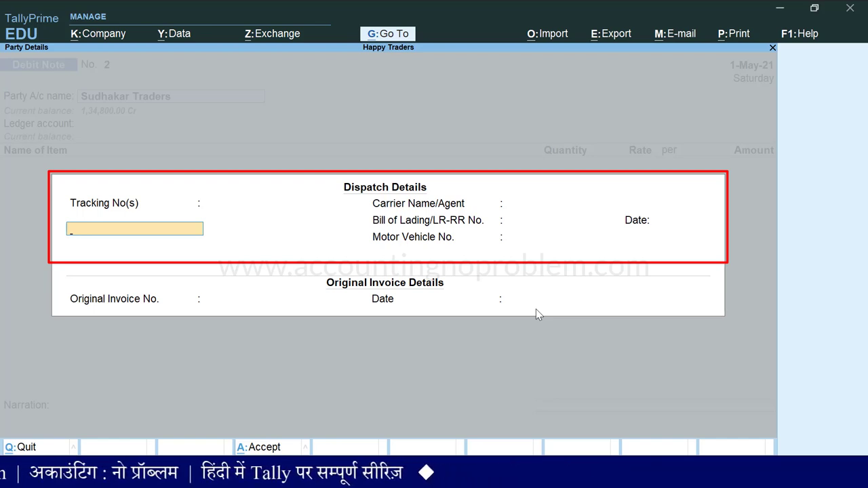
key(Return)
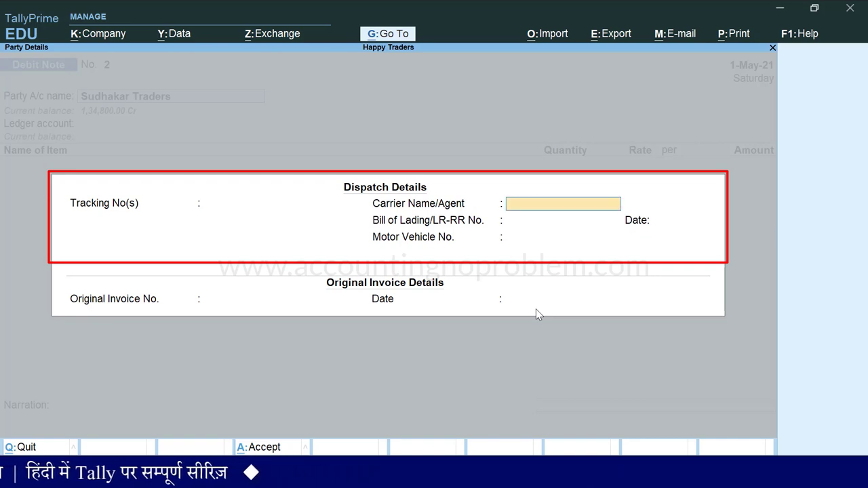
key(Return)
key(Return)
key(Return)
key(Return)
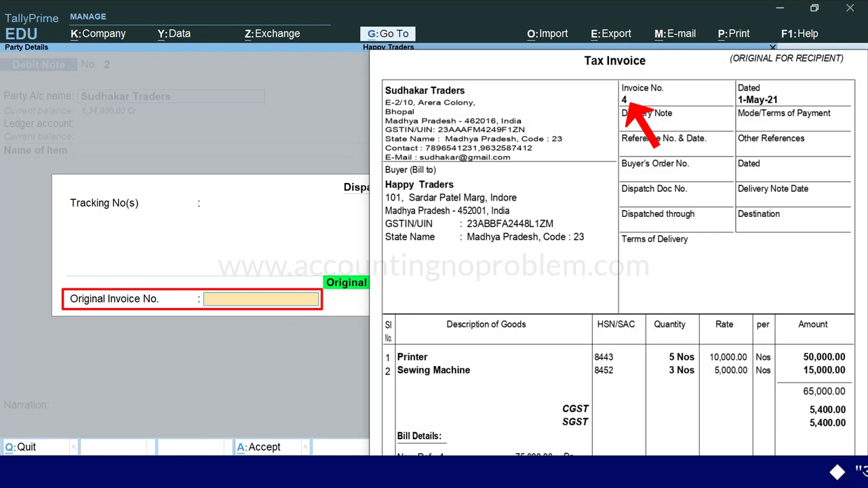
Enter original invoice number 4 dated 1.5.21 and accept the party details as filled in
text(4)
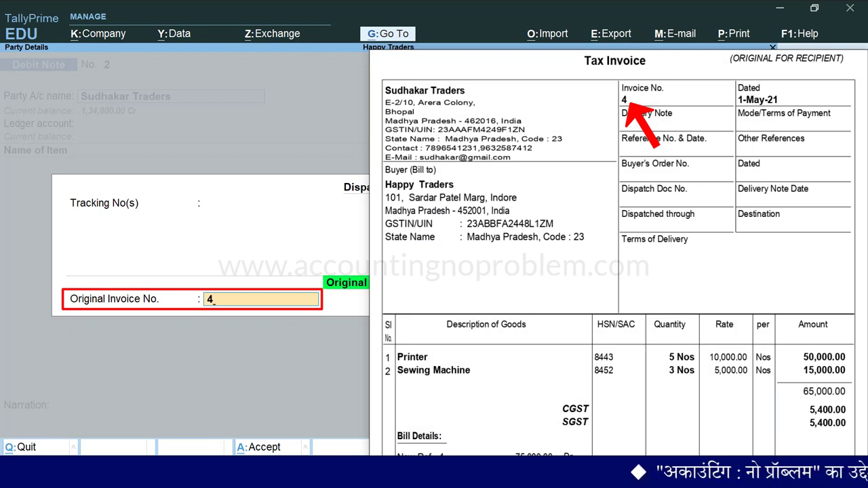
key(Return)
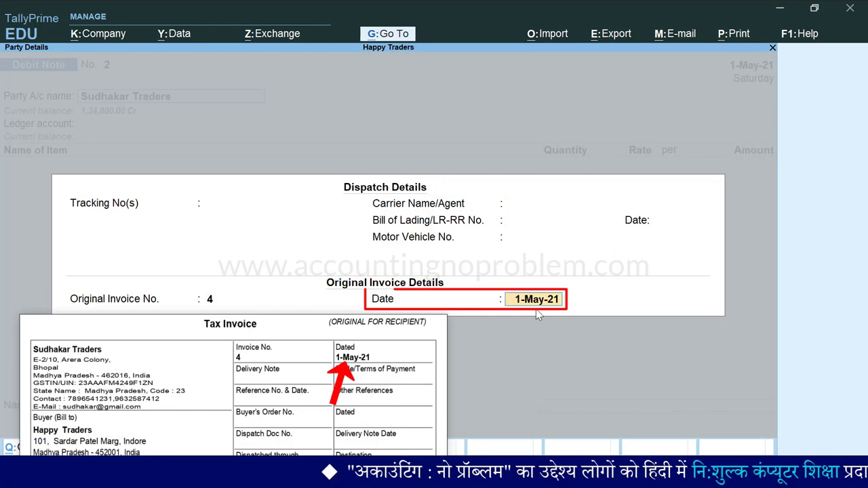
text(1.5.21)
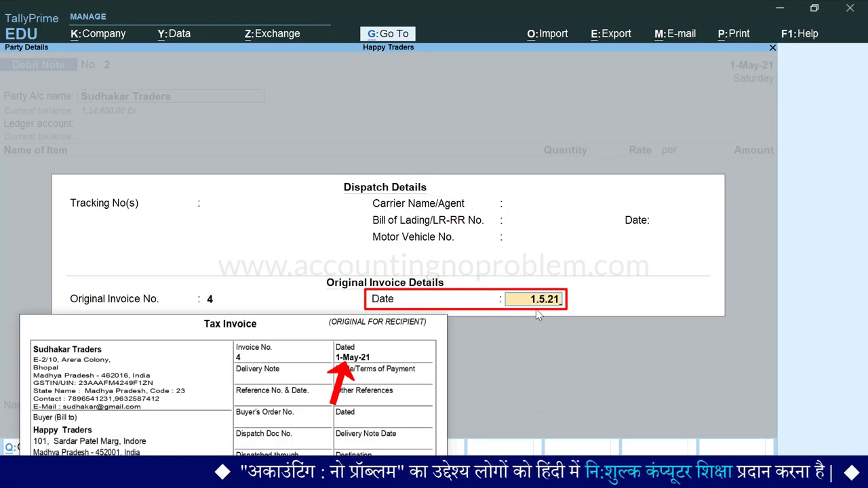
key(Return)
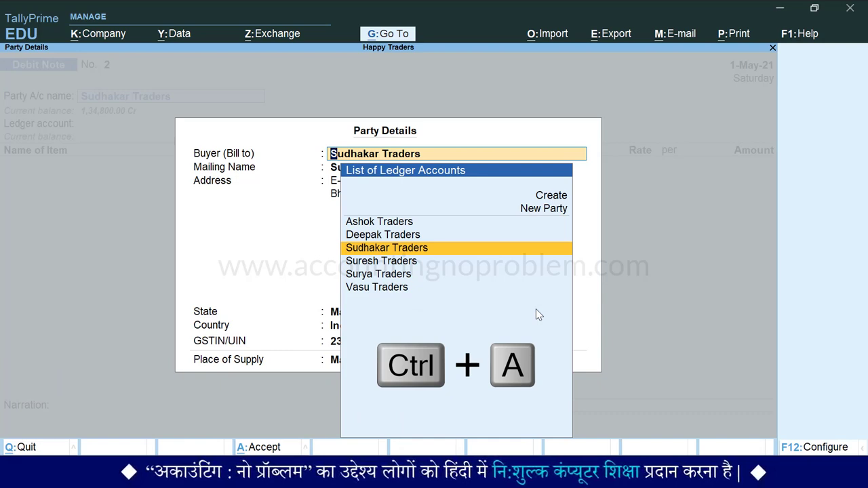
key(ctrl+a)
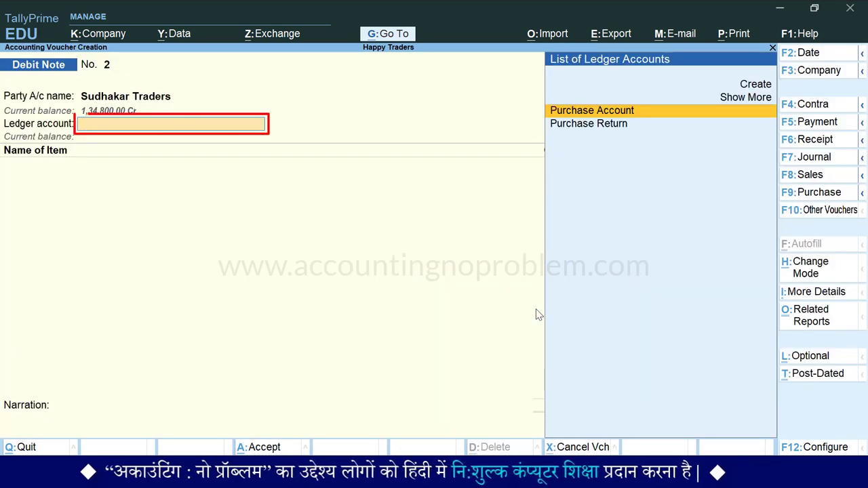
Create a ledger named Discount on Purchase under Purchase Accounts, with ledger type Not Applicable and GST Applicable
key(Up)
key(Up)
key(Return)
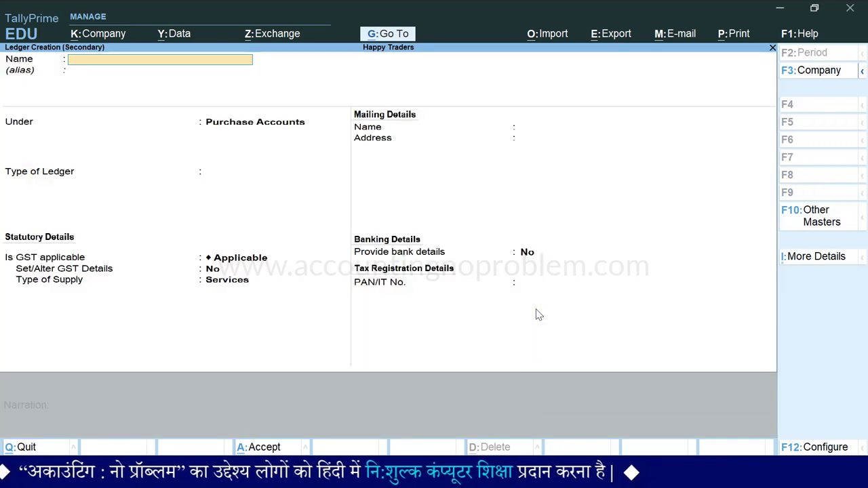
text(Discount on Purchase)
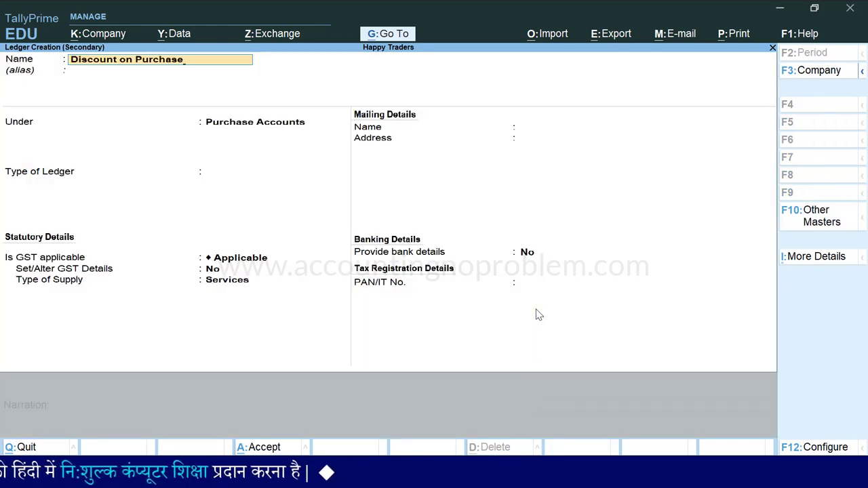
key(Return)
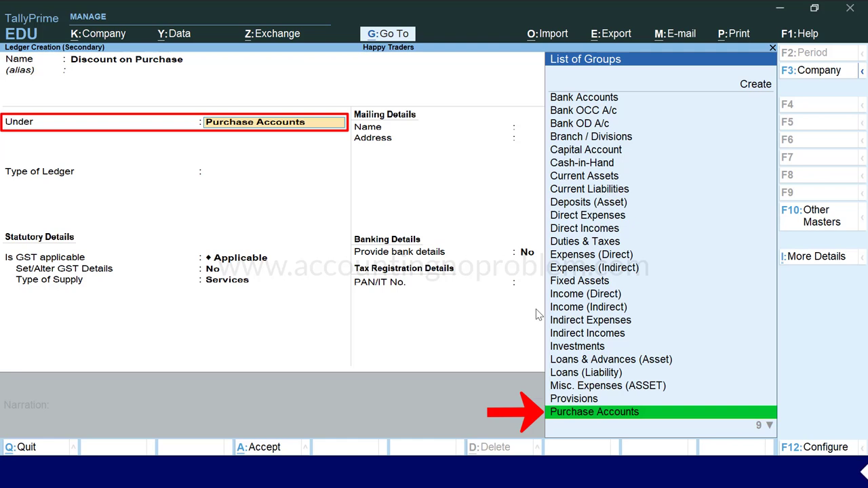
key(Return)
key(Return)
key(Return)
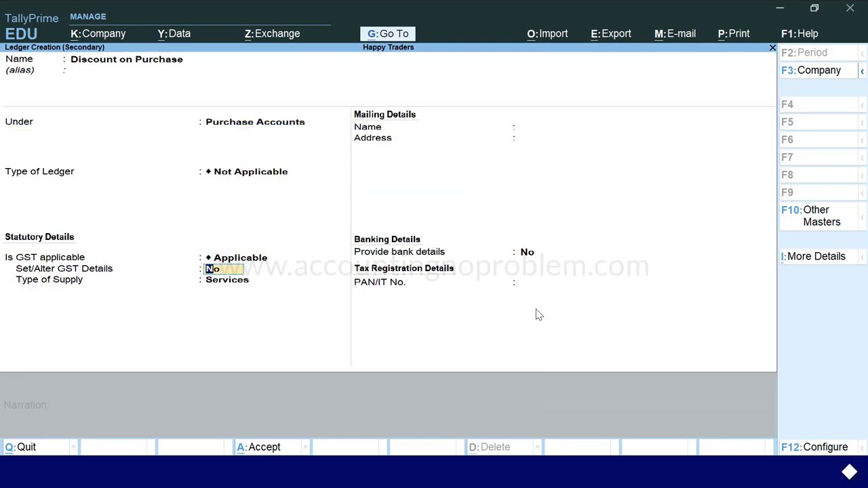
Set the new ledger's type of supply to Goods without altering its GST details, and save the ledger
key(Return)
key(Up)
key(Return)
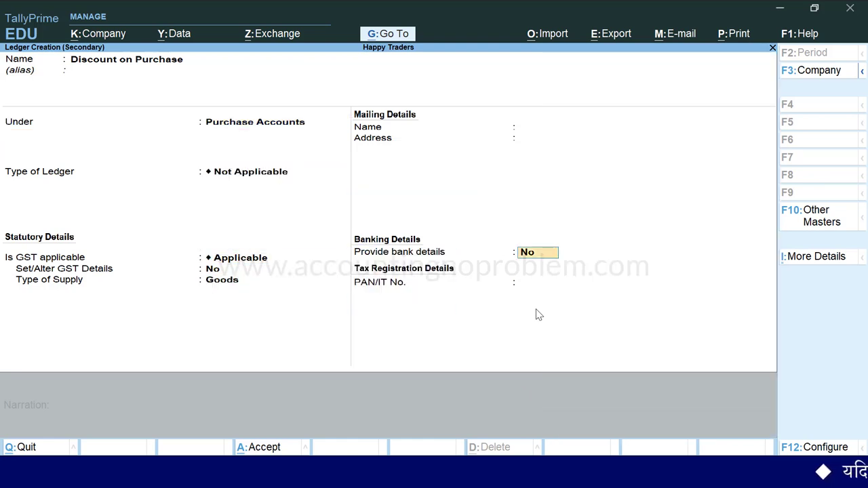
key(ctrl+a)
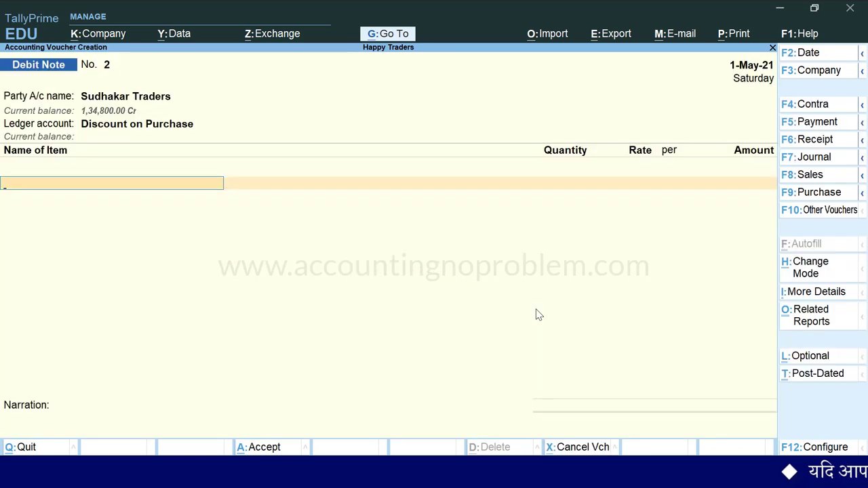
Add the Printer item to the debit note with no quantity or rate and an amount of 1500
text(P)
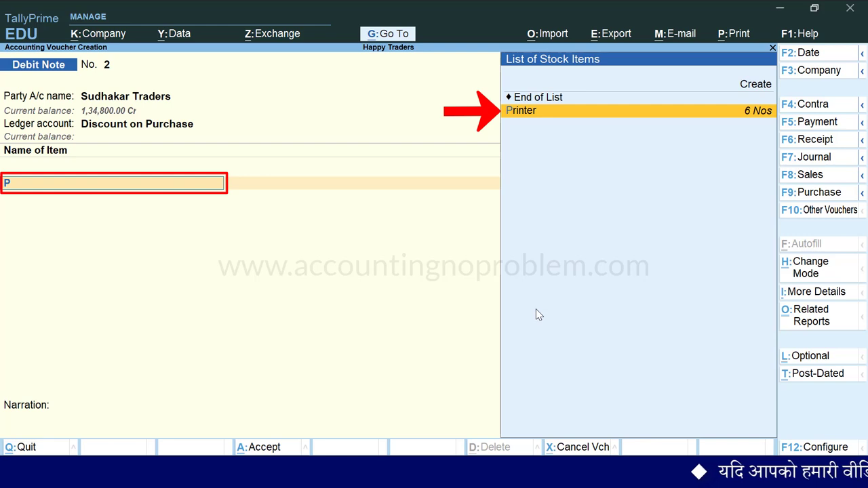
key(Return)
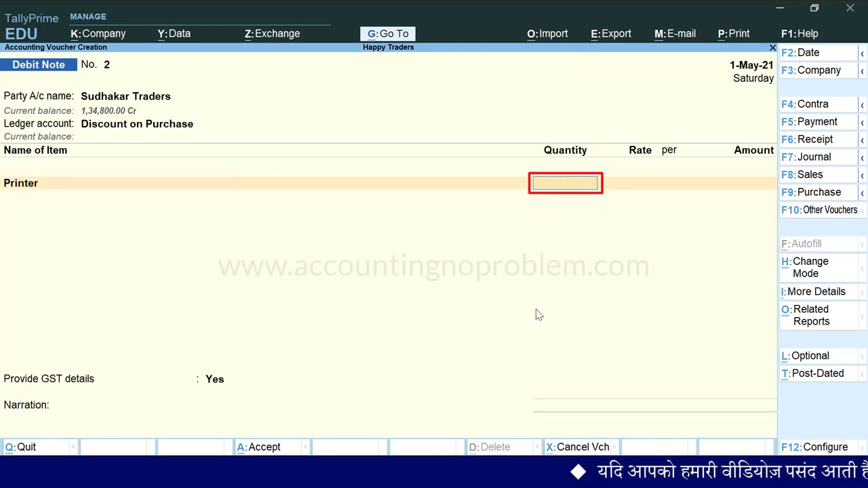
key(Return)
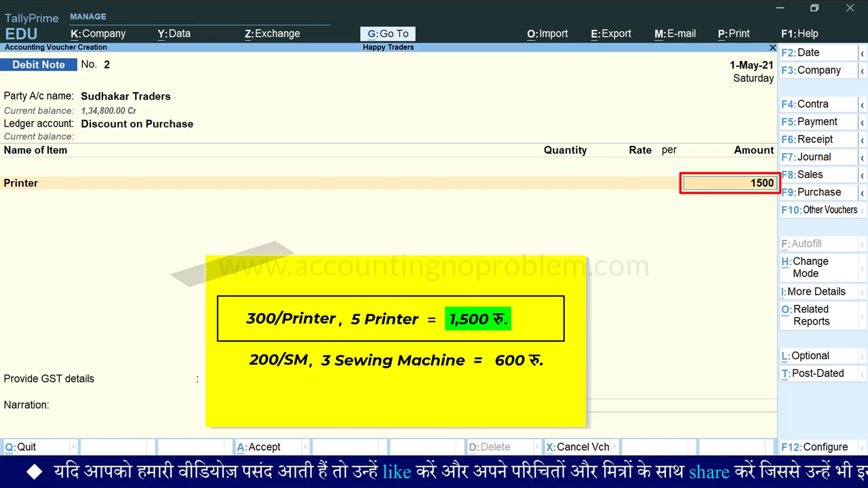
key(Return)
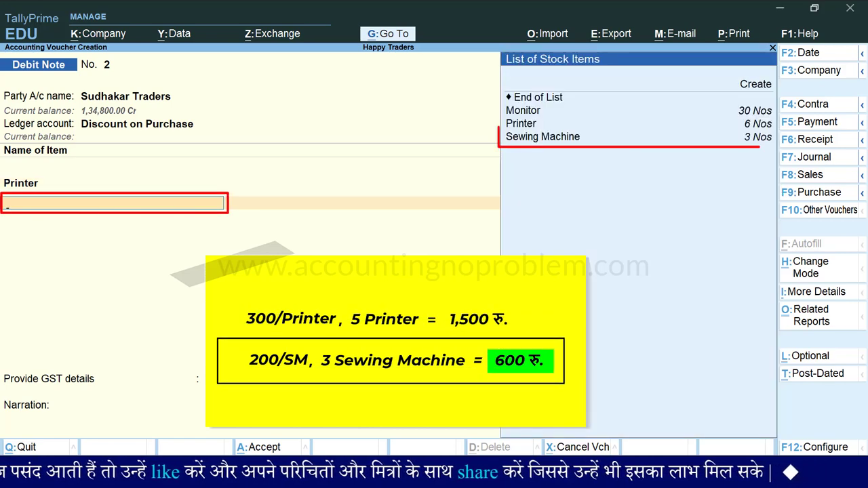
Add the Sewing Machine item with no quantity or rate and an amount of 600, and end the item list
key(Down)
key(Down)
key(Down)
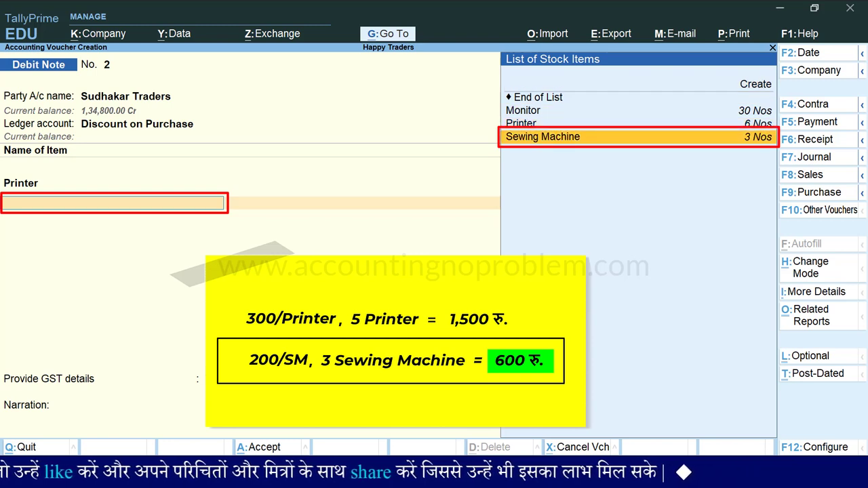
key(Return)
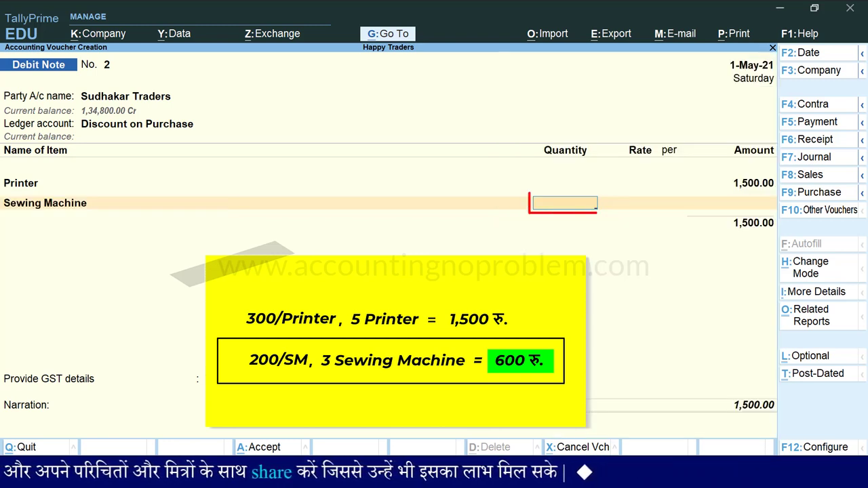
key(Return)
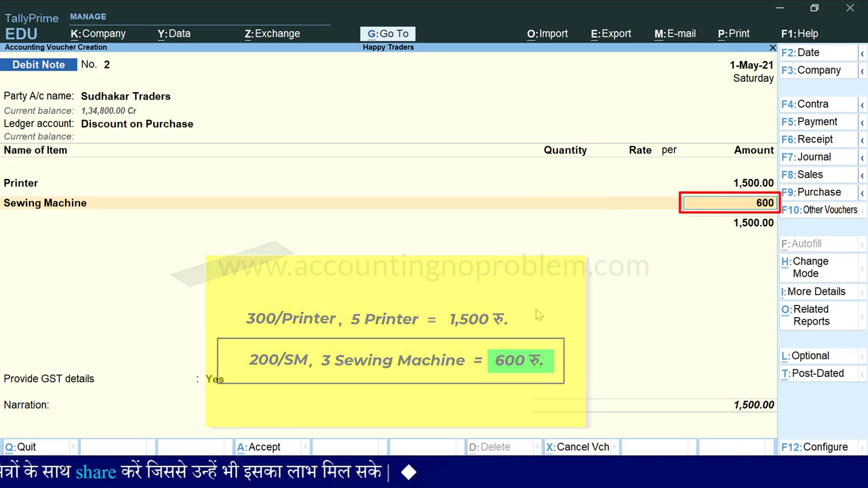
key(Return)
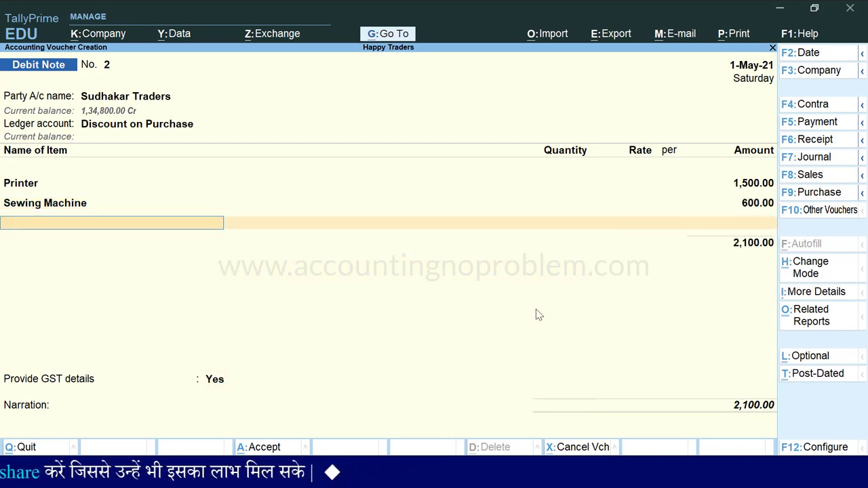
key(Return)
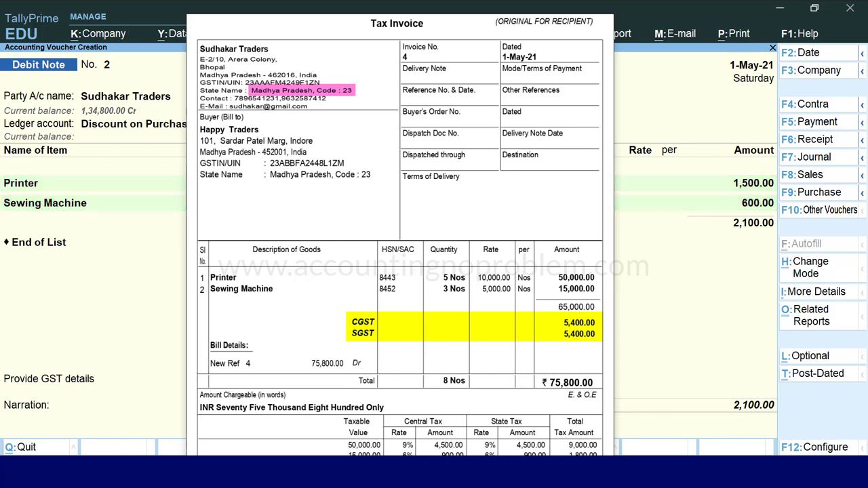
Add the CGST and SGST ledgers below the debit note items with their calculated amounts
key(Return)
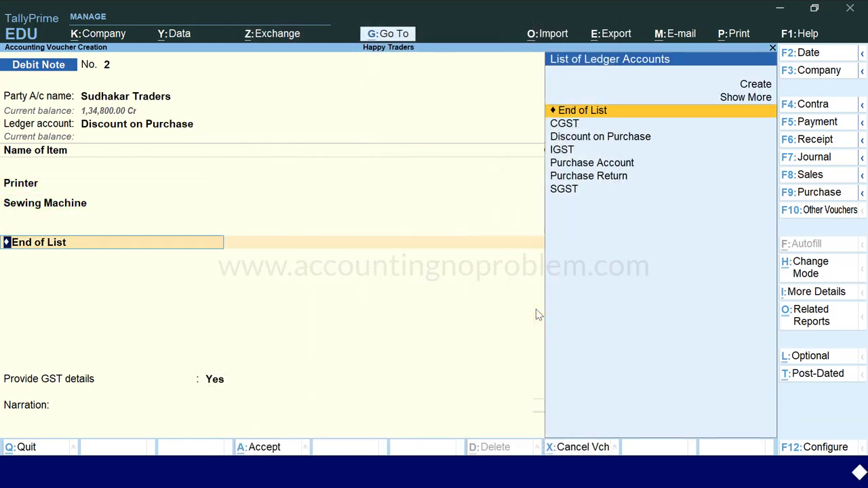
key(Down)
key(Return)
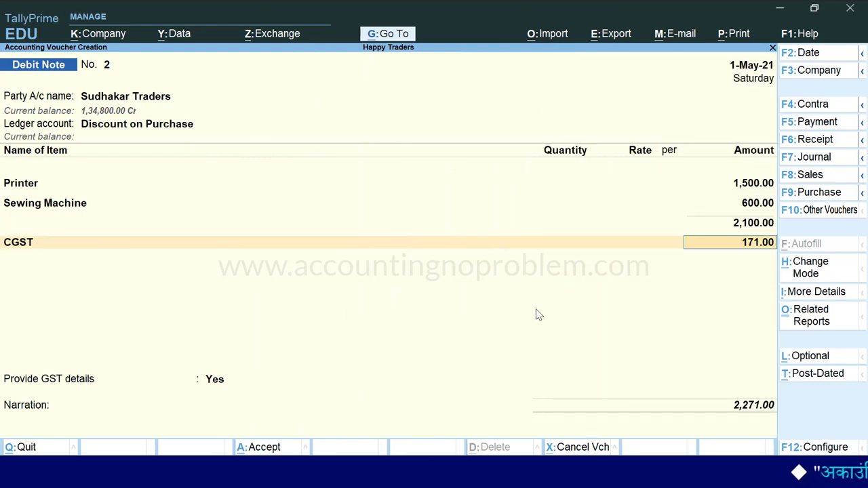
text(S)
key(Return)
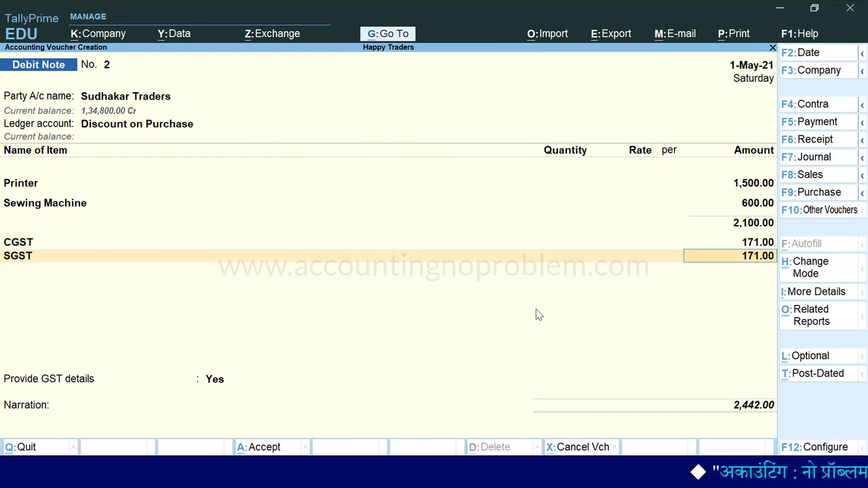
key(Return)
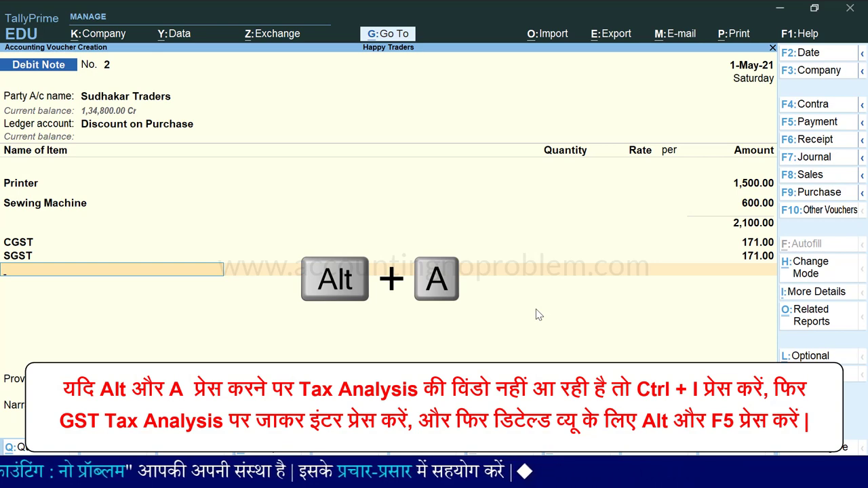
Examine the debit note's GST tax analysis in detailed view, checking the central and state tax for each item
key(alt+a)
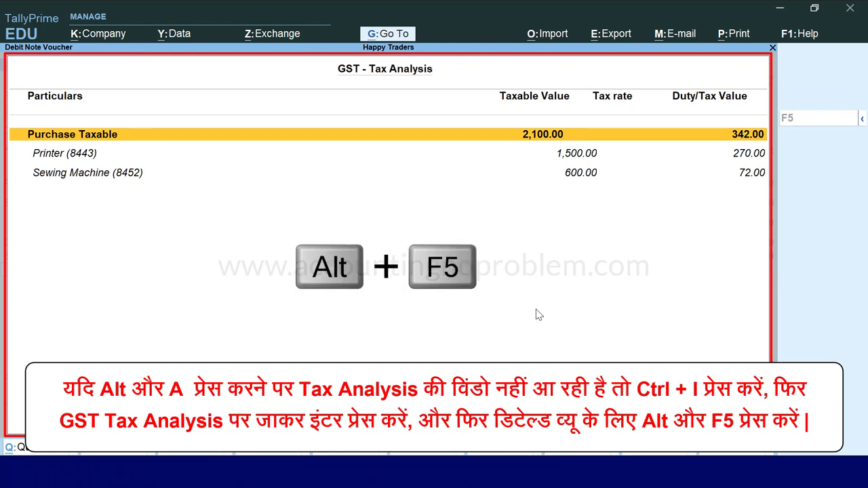
key(alt+F5)
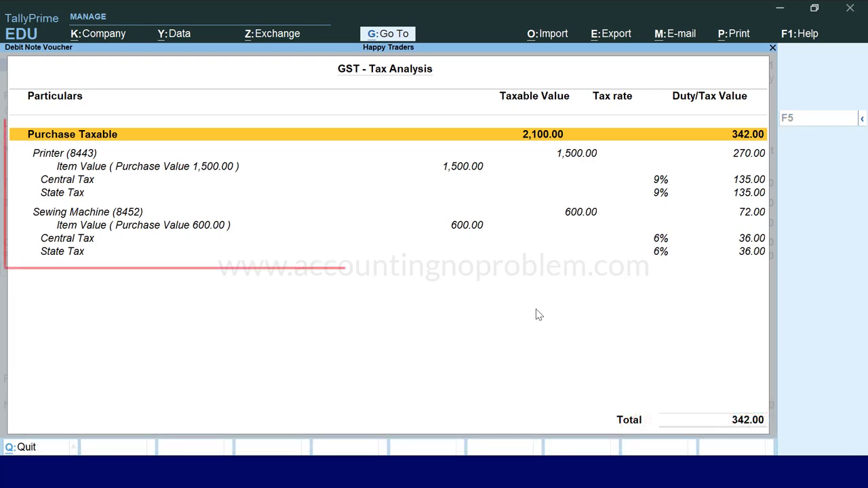
key(Down)
key(Down)
key(Down)
key(Down)
key(Down)
key(Down)
key(Down)
key(Down)
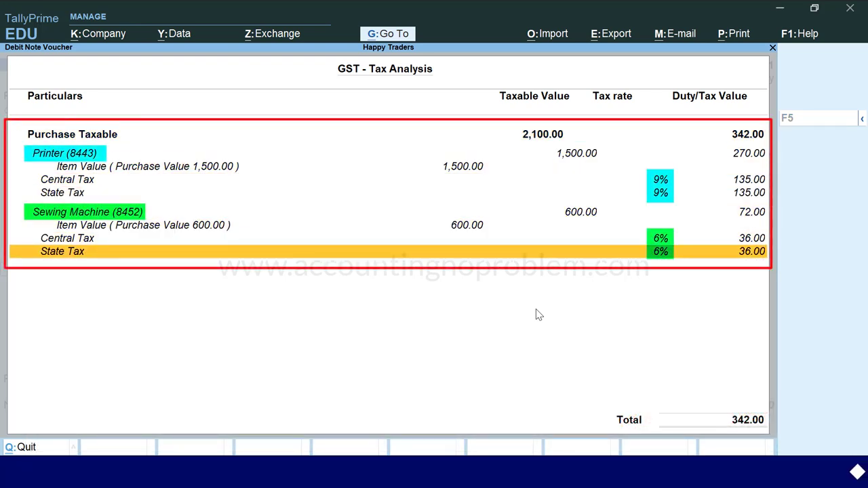
Provide the debit note's GST details with reason 07-Others, leaving the supplier's note number and date blank
key(Escape)
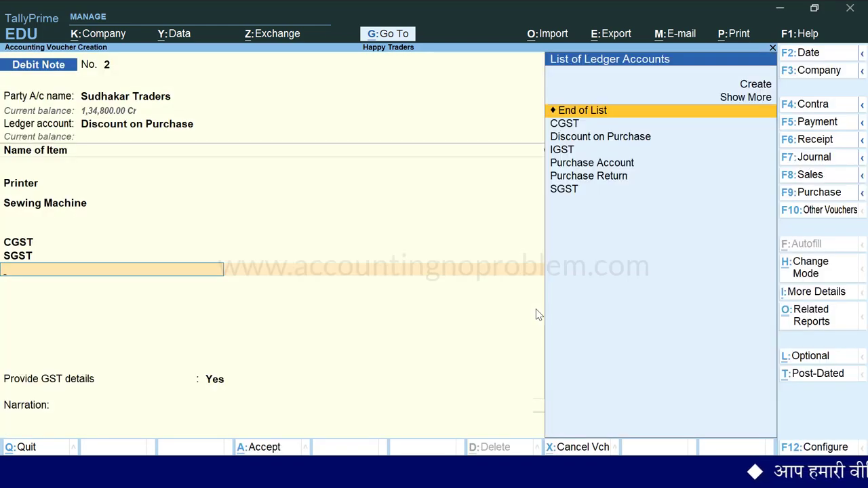
key(Return)
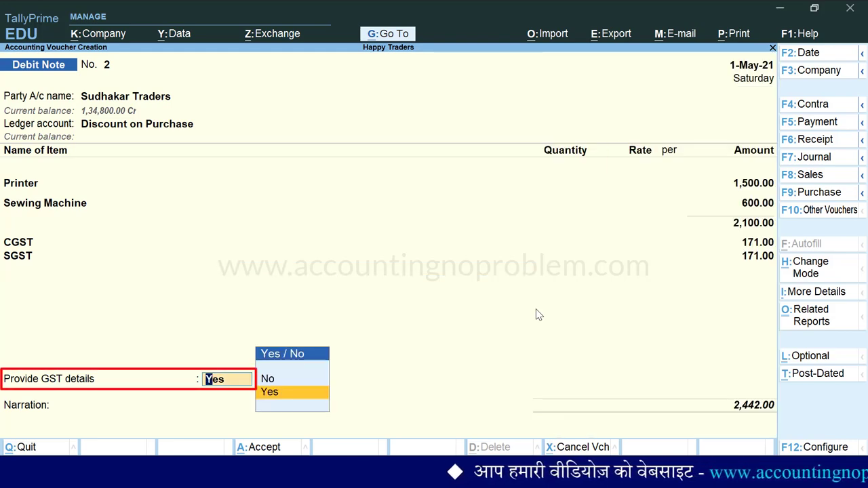
key(Return)
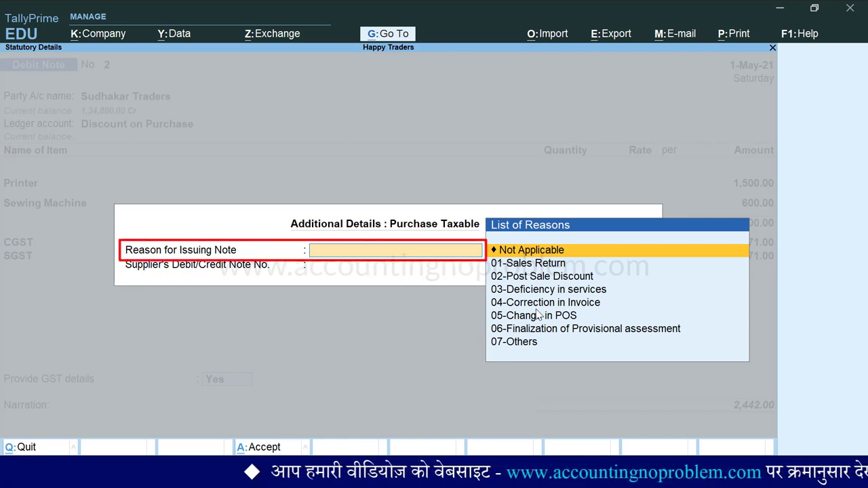
key(Down)
key(Down)
key(Down)
key(Down)
key(Down)
key(Down)
key(Down)
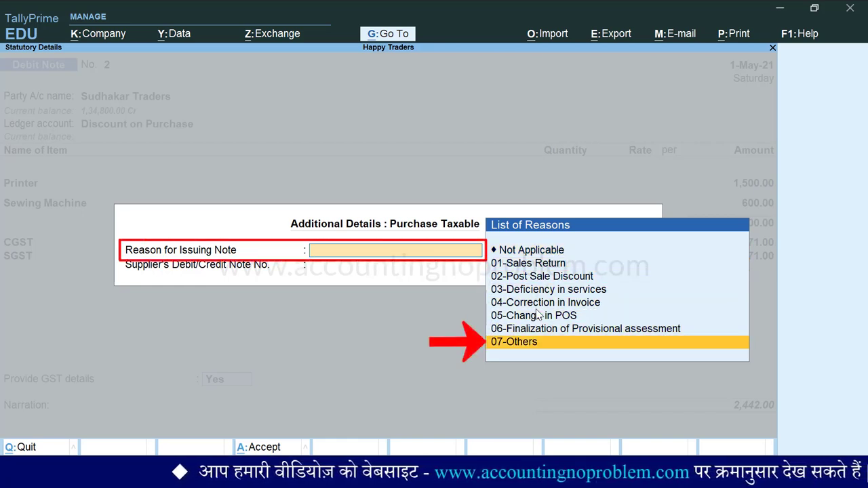
key(Return)
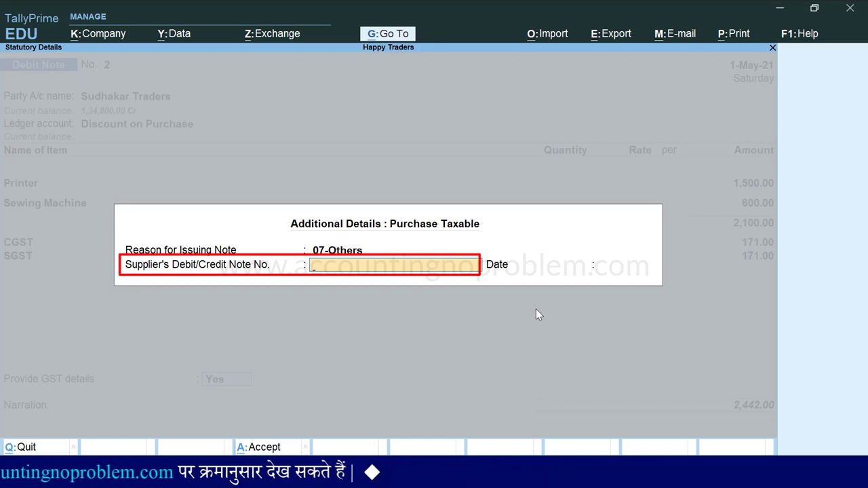
key(Return)
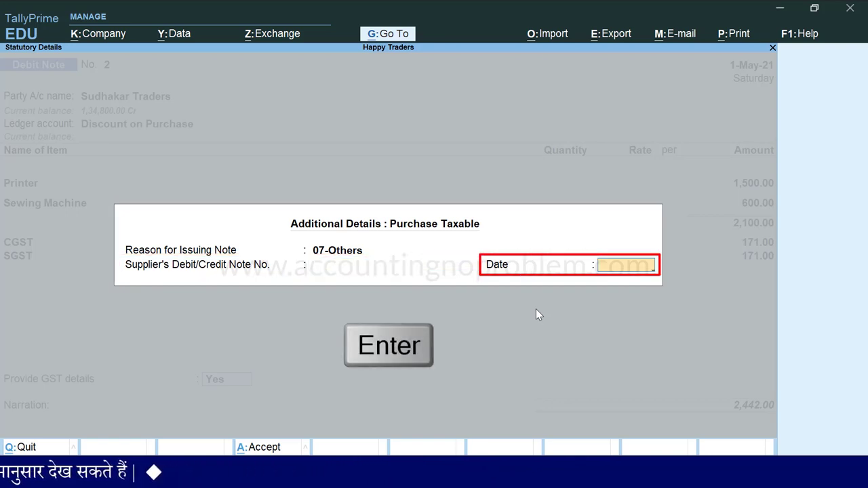
key(Return)
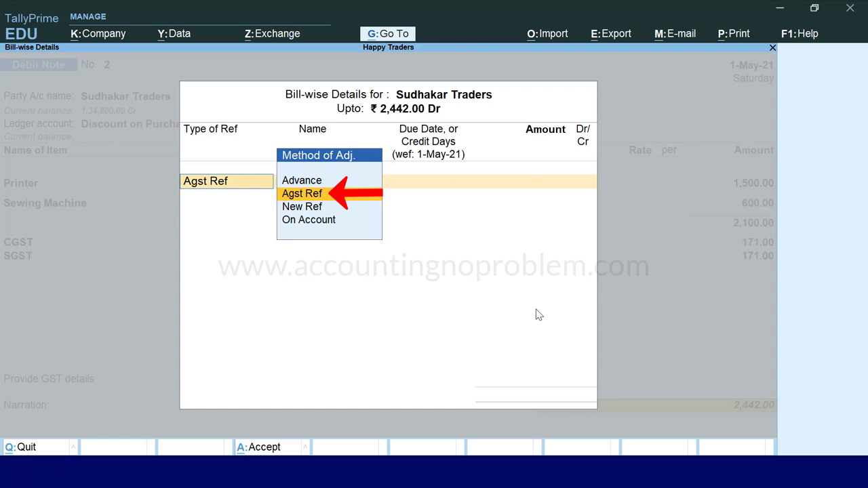
Adjust the full debit note amount against Sudhakar Traders' pending bill 4, using the Agst Ref method
key(Return)
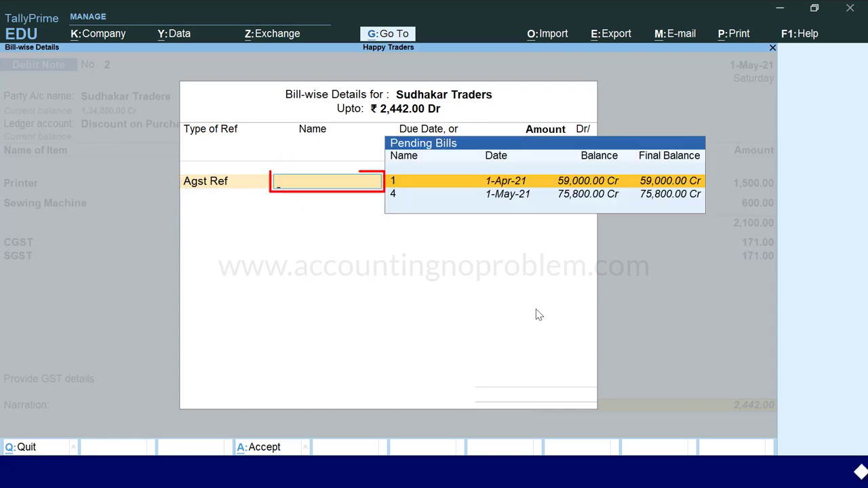
key(Down)
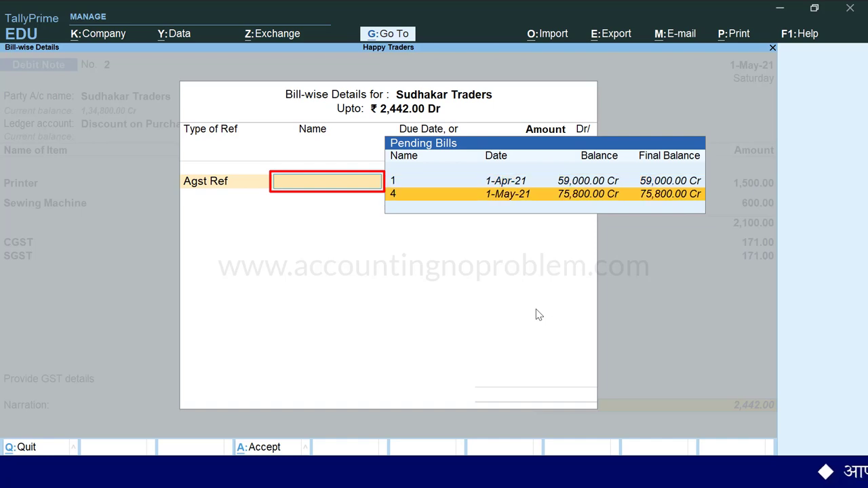
key(Return)
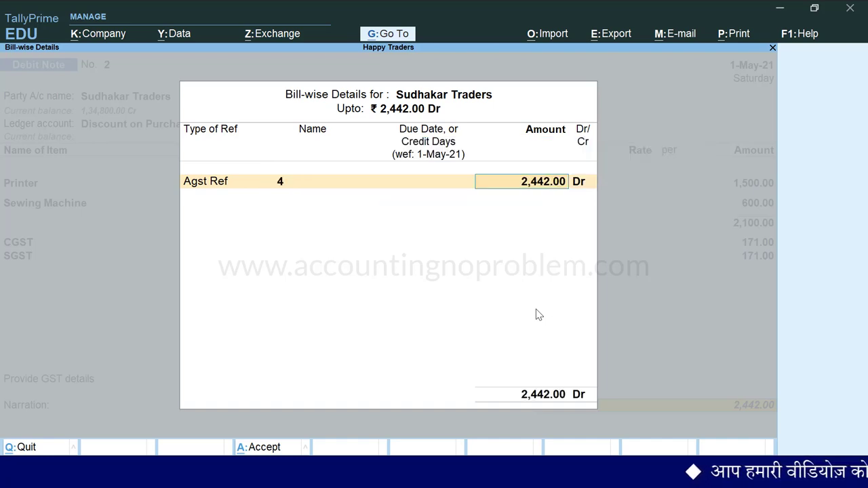
key(Return)
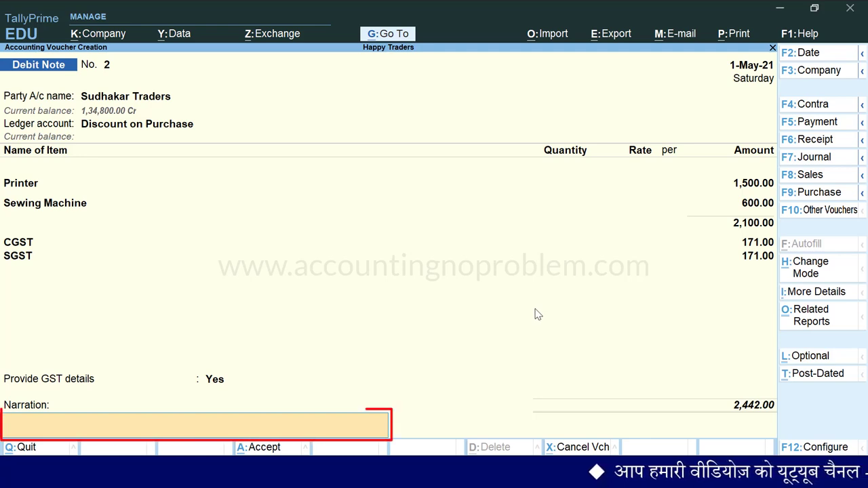
Enter the narration "Being discount received as the quality of goods is poor." and save the debit note
text(Being discount received as the quality of goods is poor.)
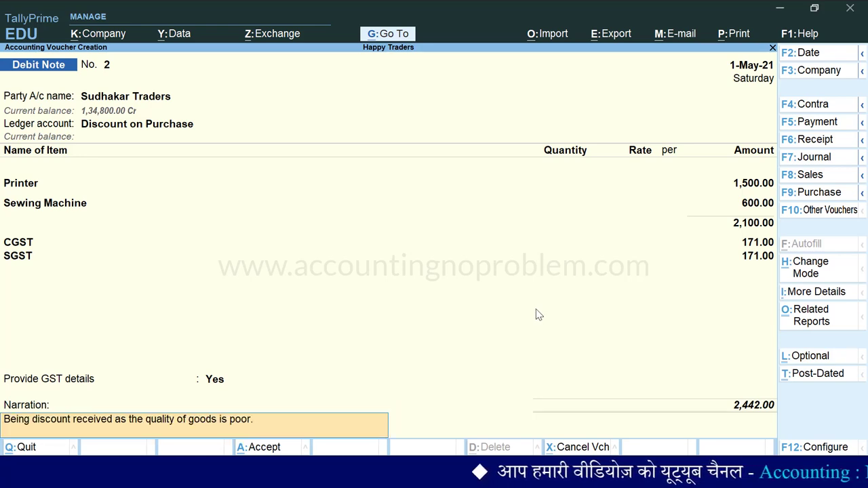
key(Return)
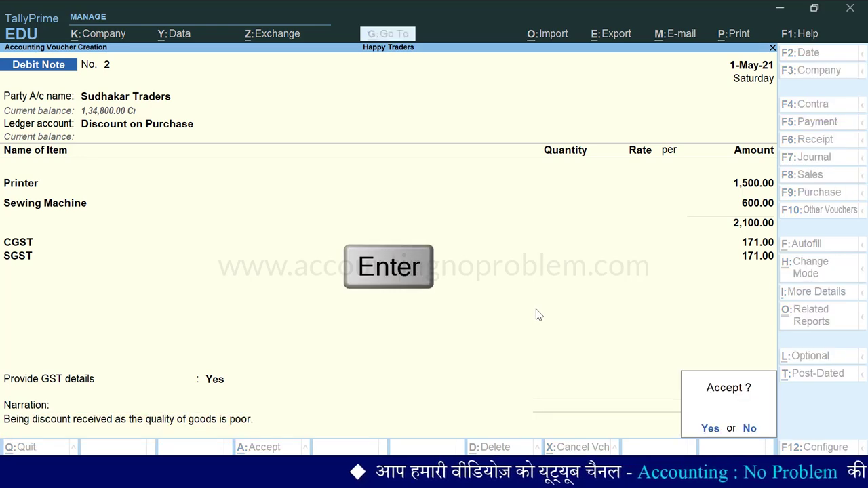
key(Return)
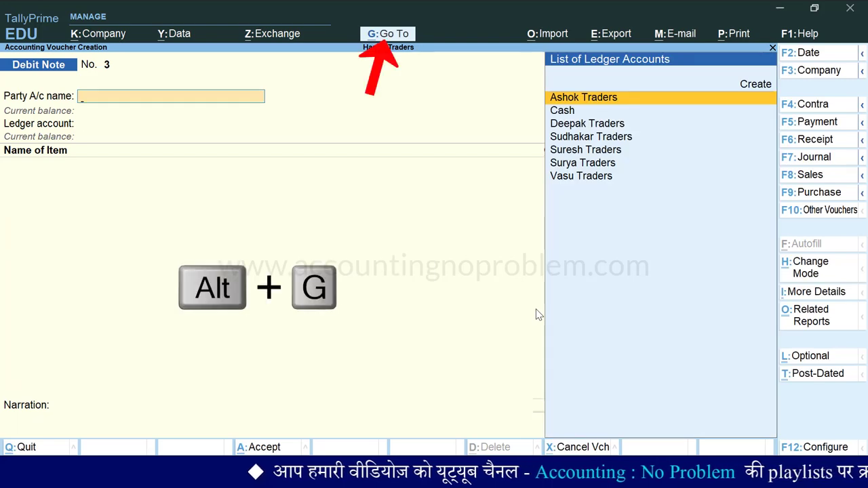
Check the debit note's effect on the Printer's May vouchers through Stock Summary, and return to the voucher screen
key(alt+g)
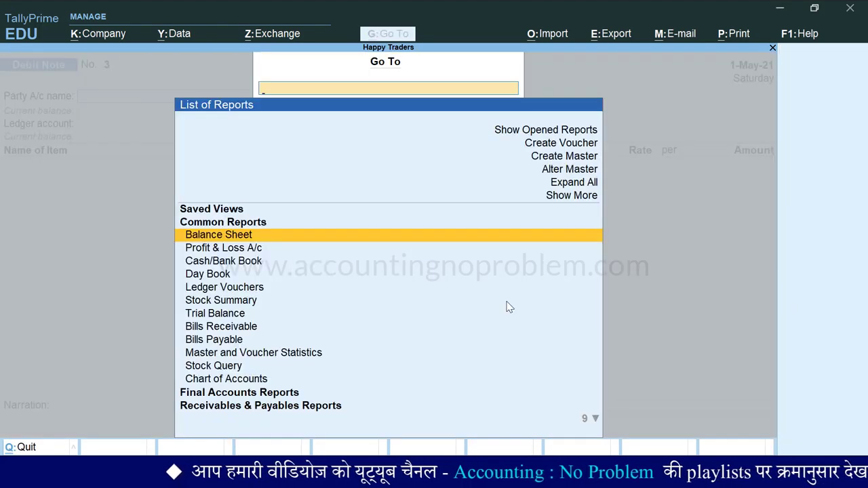
text(Stock)
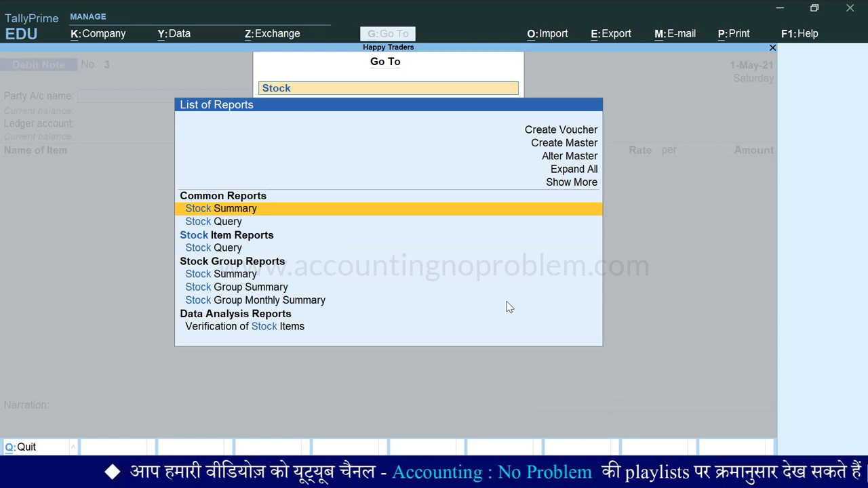
key(Return)
key(Down)
key(Return)
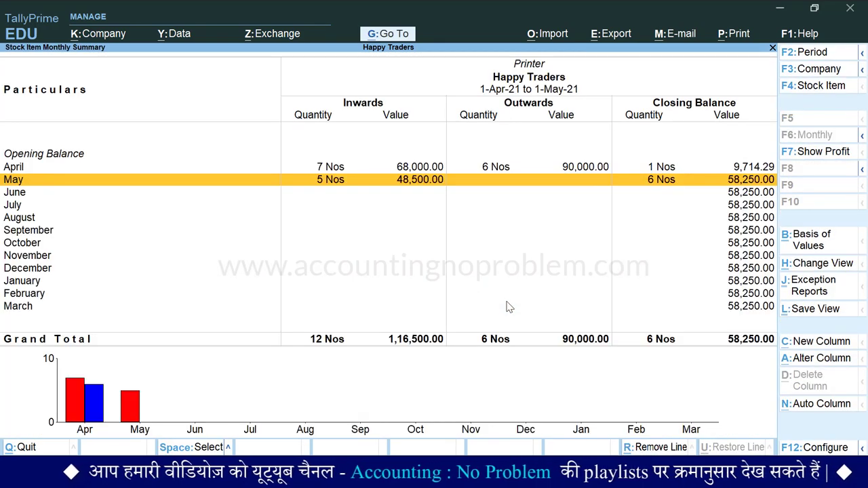
key(Return)
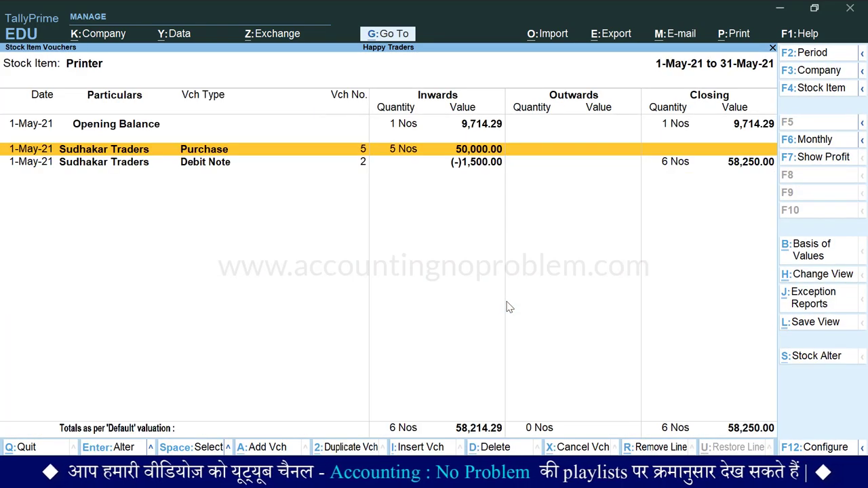
key(Down)
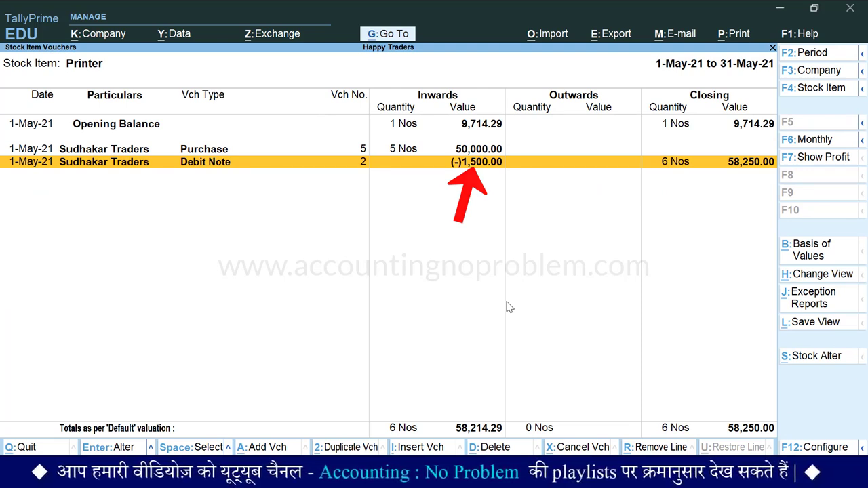
key(Escape)
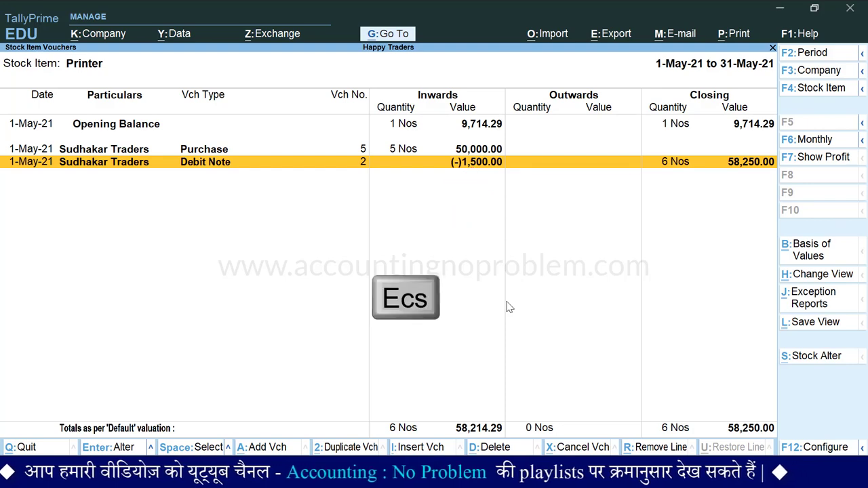
key(Escape)
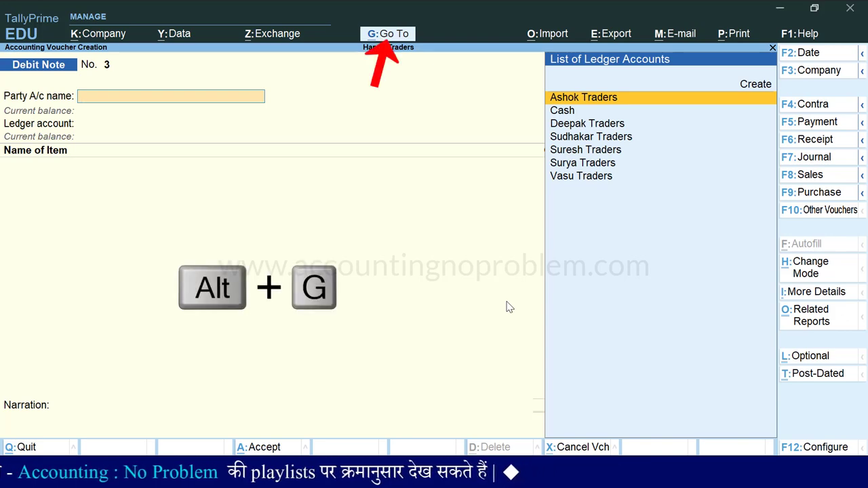
Open the GSTR-2 report for the period 1 May to 31 May 2021
key(alt+g)
text(Gst)
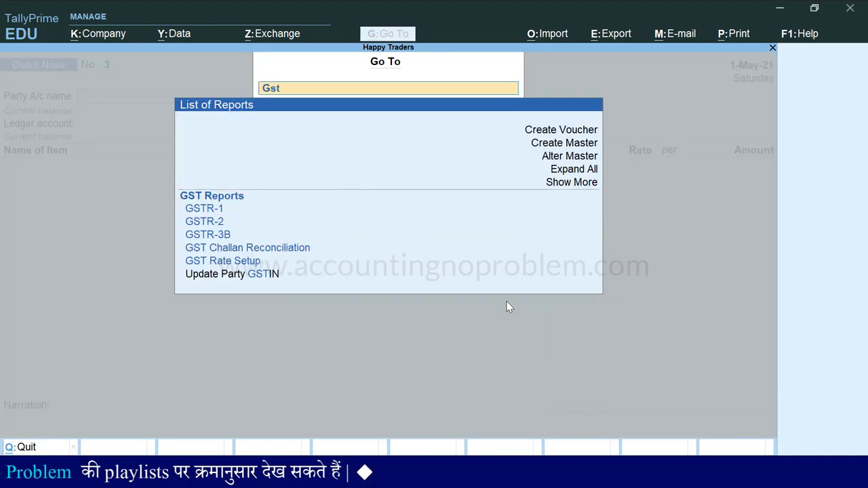
key(Down)
key(Return)
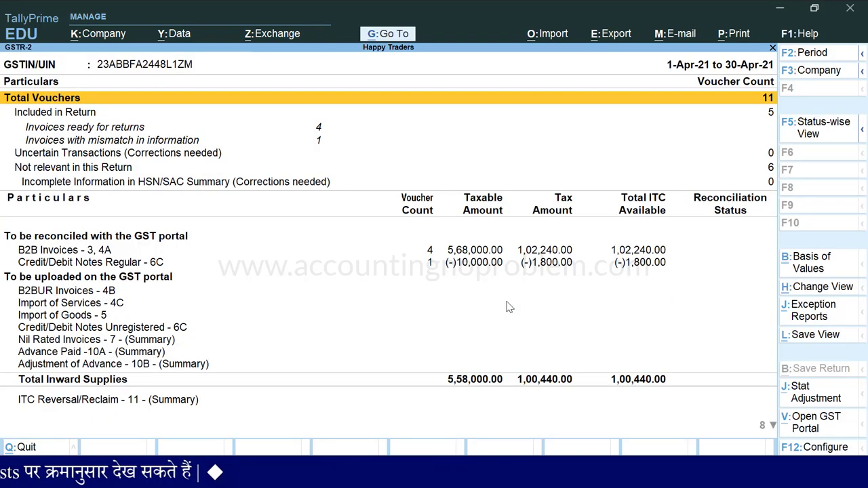
key(F2)
text(1.5)
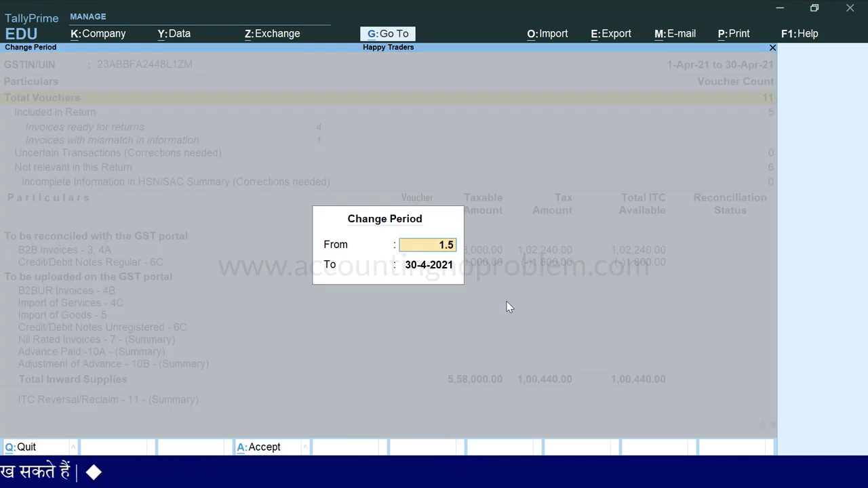
key(Return)
text(31.5)
key(Return)
Open the Credit/Debit Notes Regular - 6C details in GSTR-2 to view the supplier's debit note entry
key(Down)
key(Down)
key(Down)
key(Down)
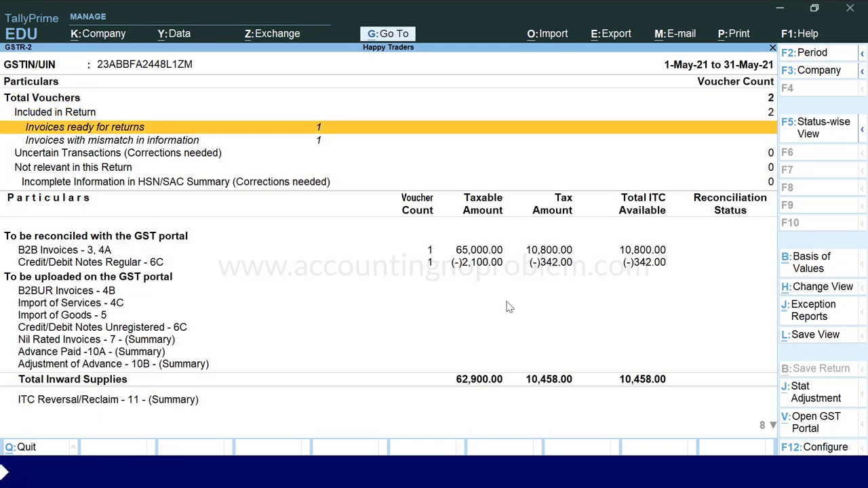
key(Return)
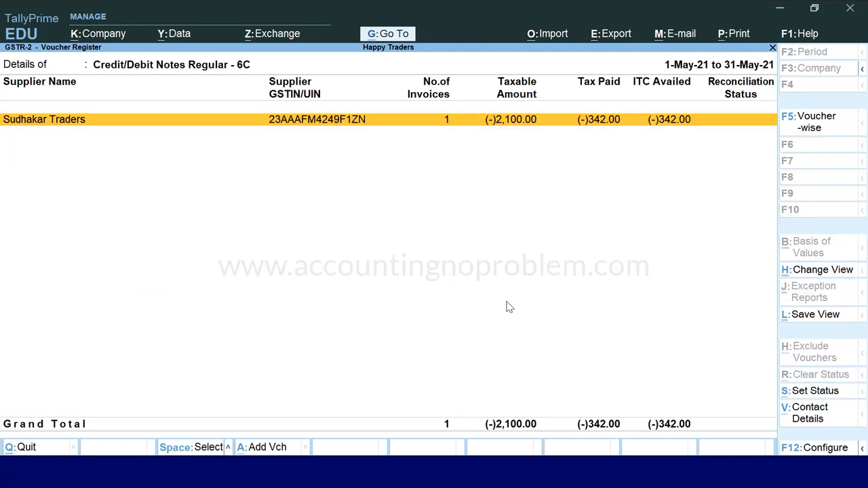